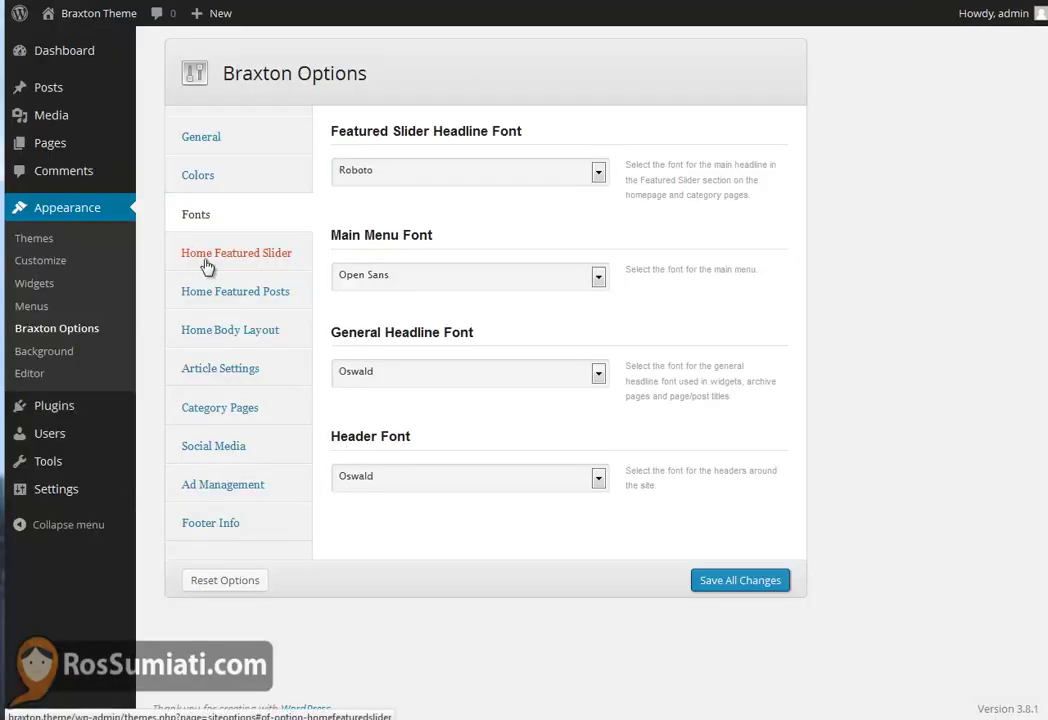
Step: Confirm the Home Featured Slider shows a maximum of 6 slider items
{"action": "left_click", "coordinate": [207, 266]}
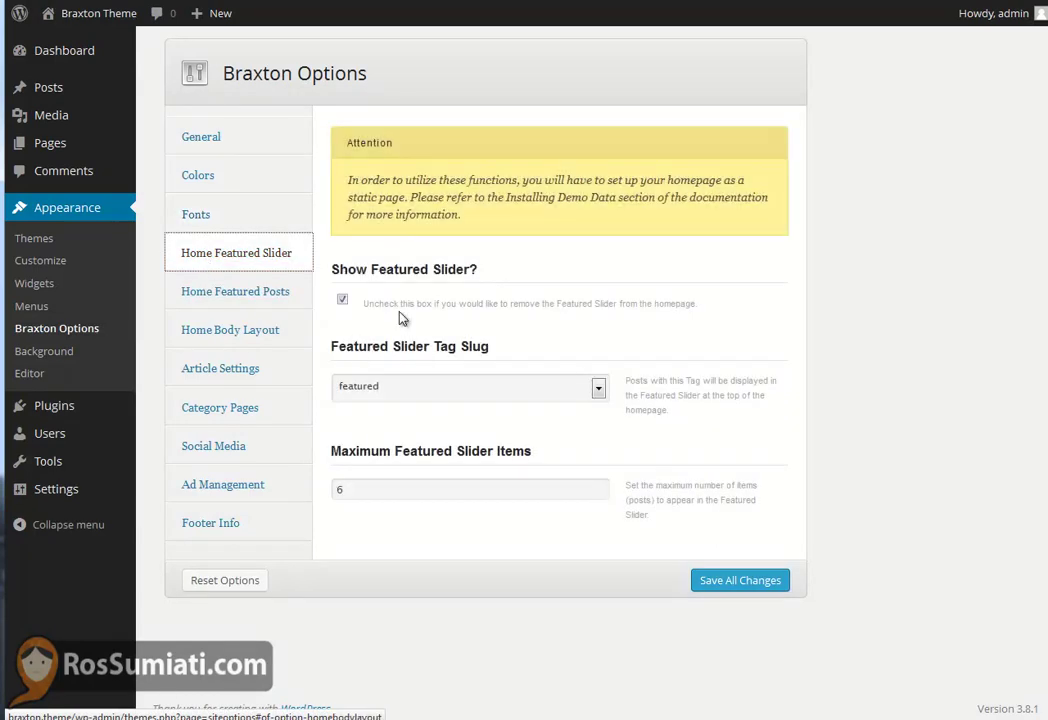
{"action": "left_click", "coordinate": [363, 492]}
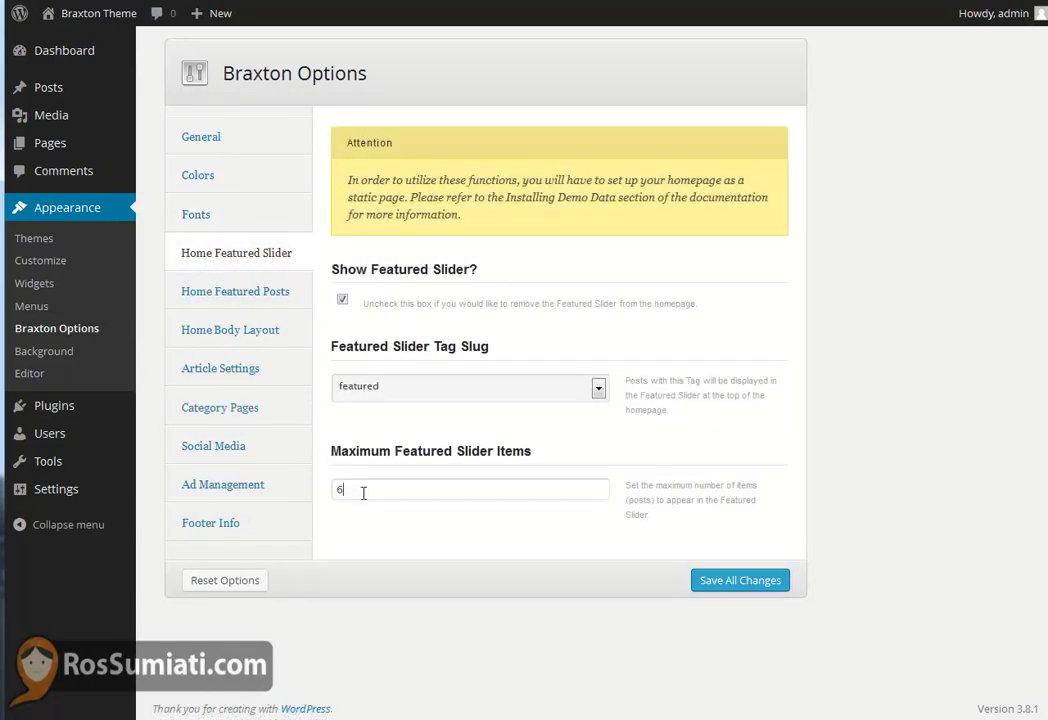
{"action": "double_click", "coordinate": [363, 492]}
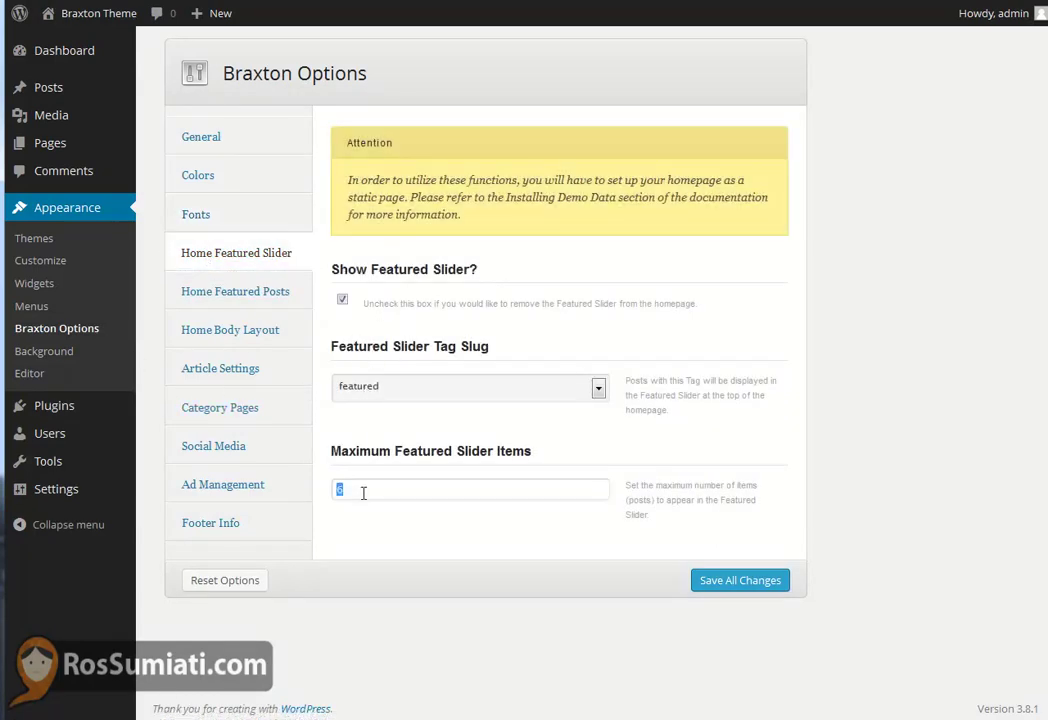
Step: Keep Fashion as the left and Beauty as the right featured-posts category
{"action": "left_click", "coordinate": [270, 302]}
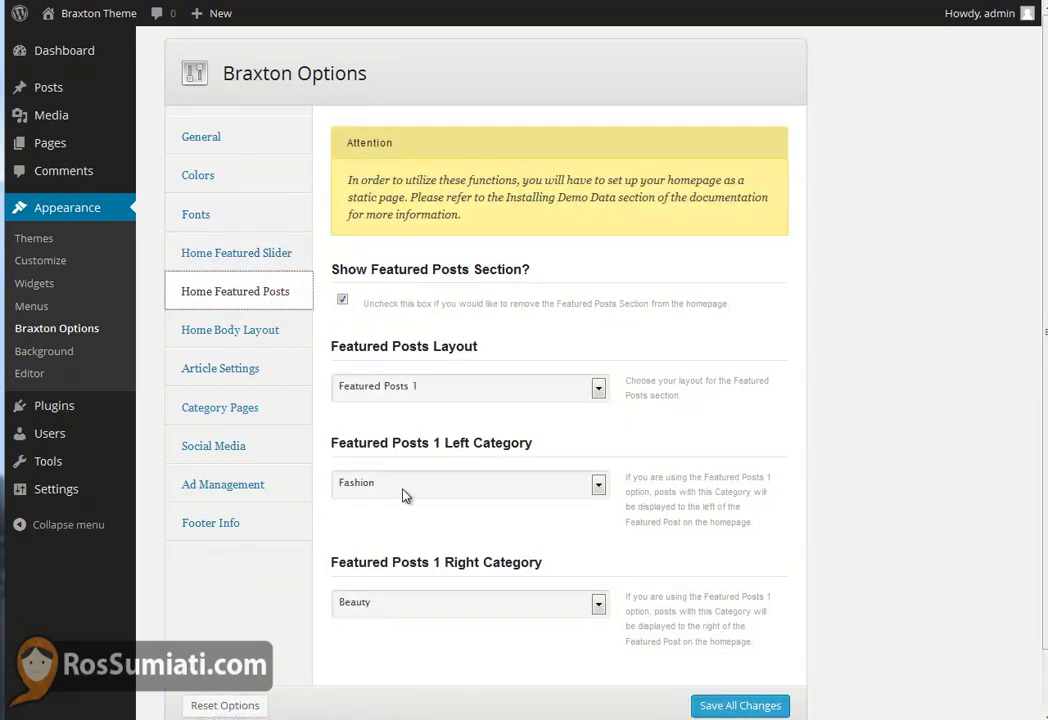
{"action": "left_click", "coordinate": [405, 494]}
{"action": "left_click", "coordinate": [400, 552]}
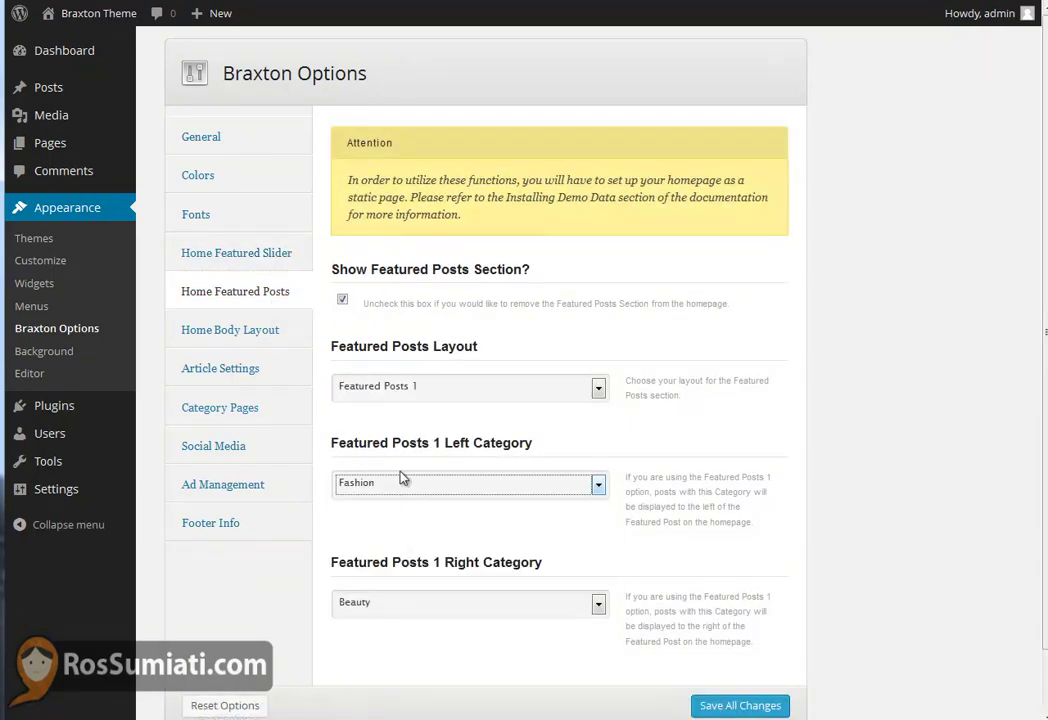
{"action": "left_click", "coordinate": [358, 604]}
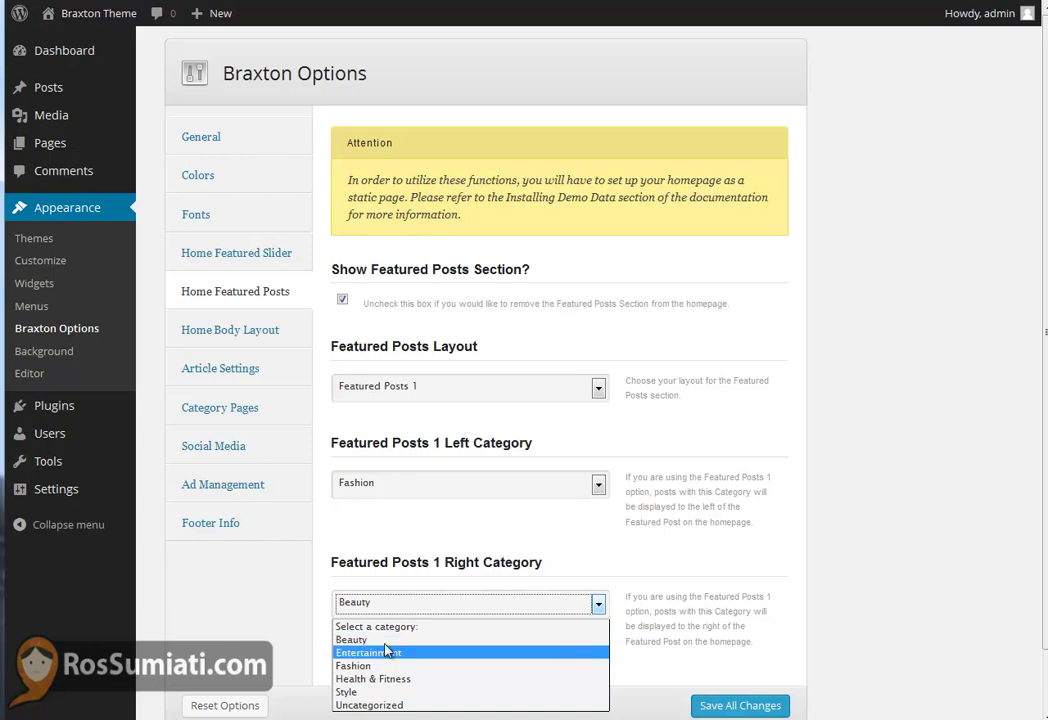
{"action": "left_click", "coordinate": [386, 639]}
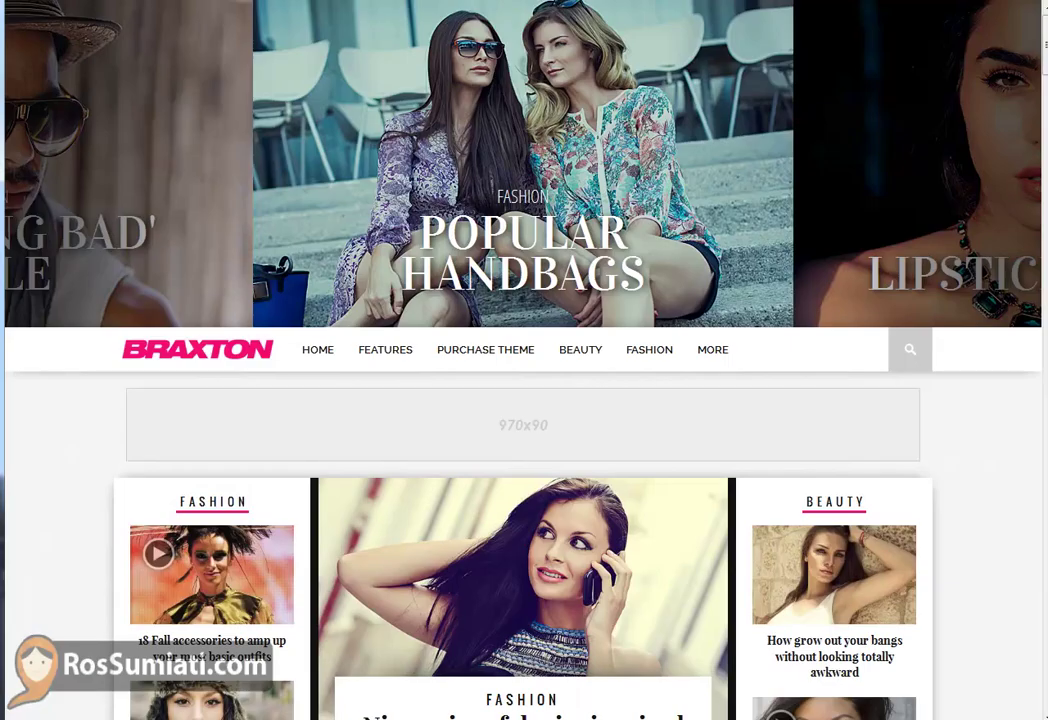
Step: Scroll the front page to inspect the Fashion and Beauty featured-post columns
{"action": "scroll", "coordinate": [963, 416], "scroll_direction": "down", "scroll_amount": 2}
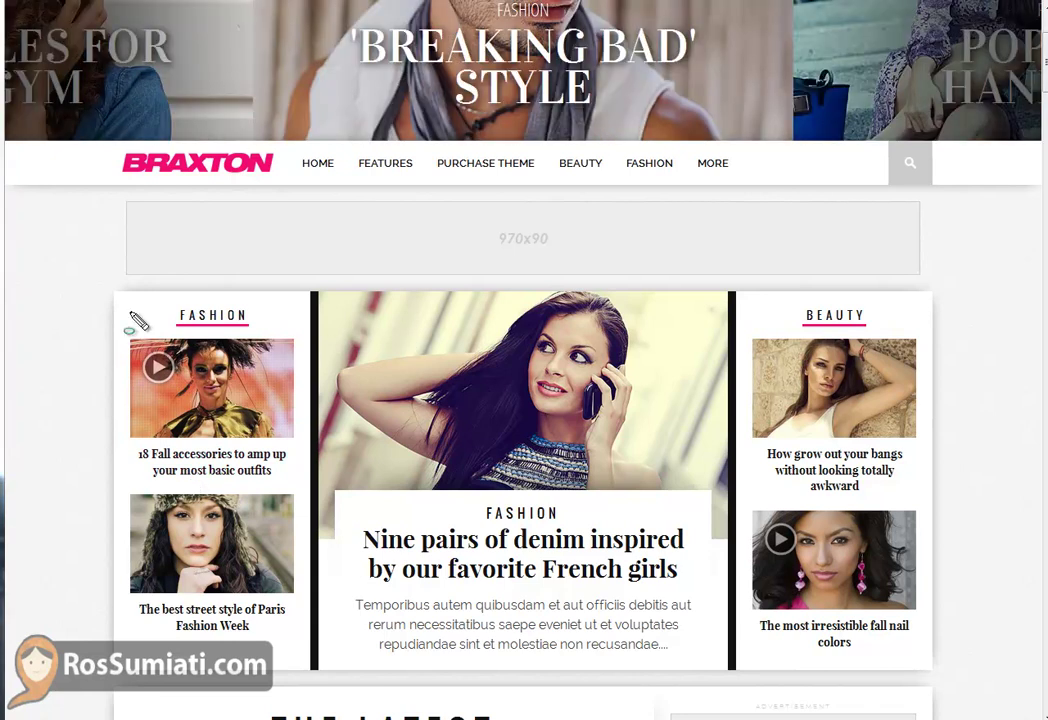
{"action": "left_click_drag", "start_coordinate": [110, 299], "coordinate": [316, 348]}
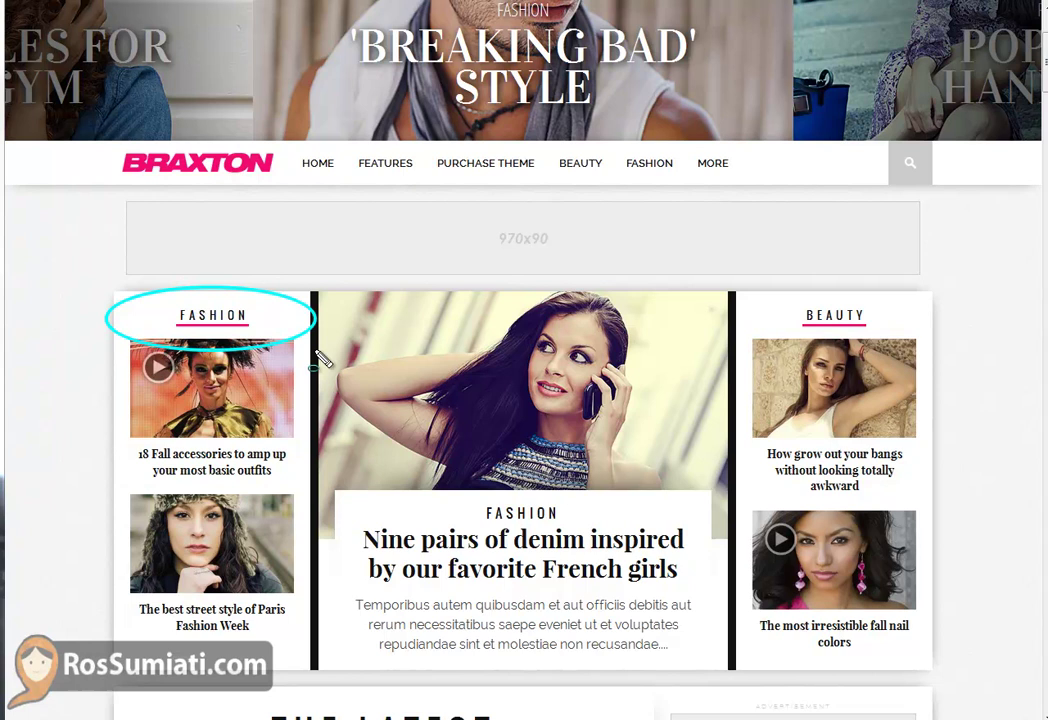
{"action": "left_click_drag", "start_coordinate": [760, 292], "coordinate": [934, 356]}
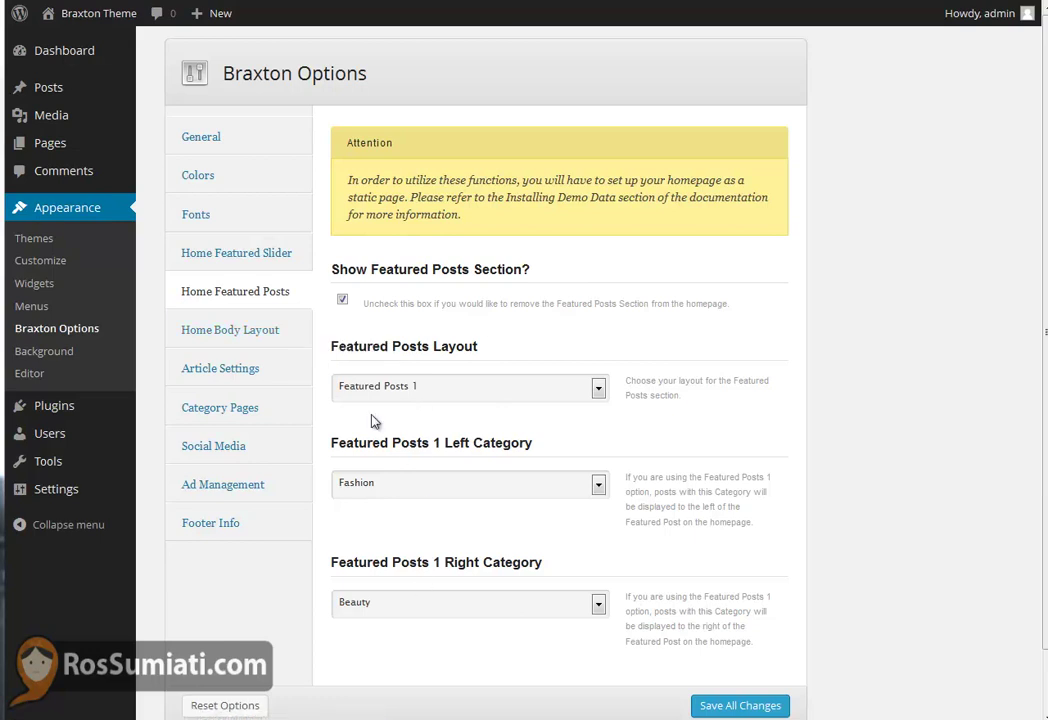
Step: Review Home Body Layout (Blog, 'The Latest') and other tabs, then save all theme options
{"action": "left_click", "coordinate": [268, 336]}
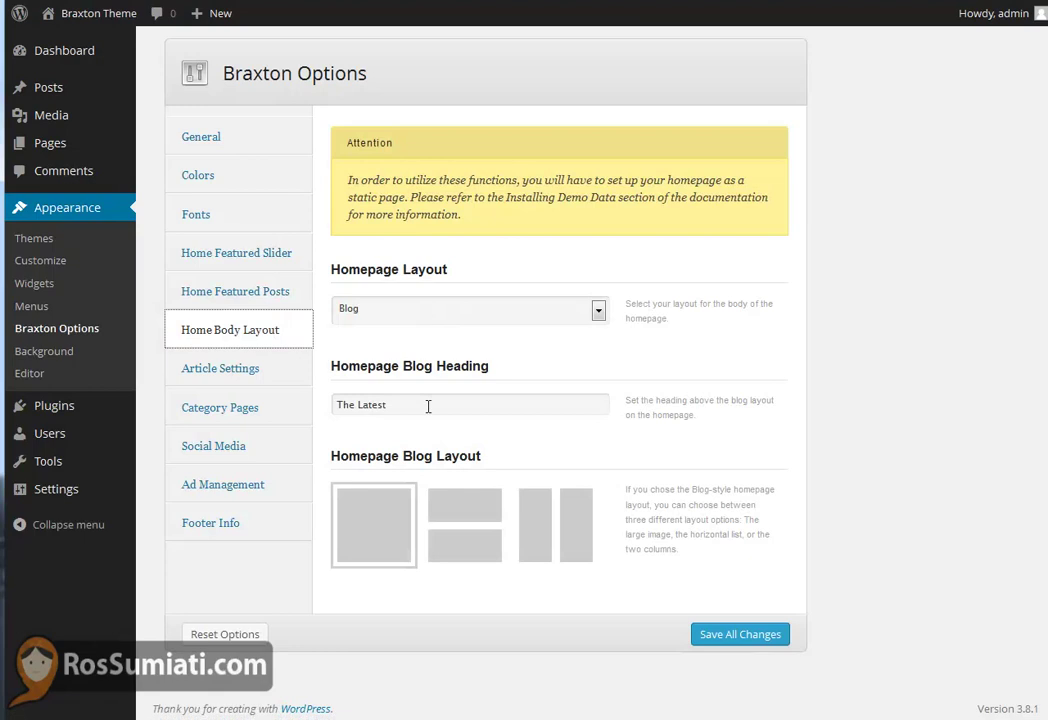
{"action": "left_click", "coordinate": [258, 376]}
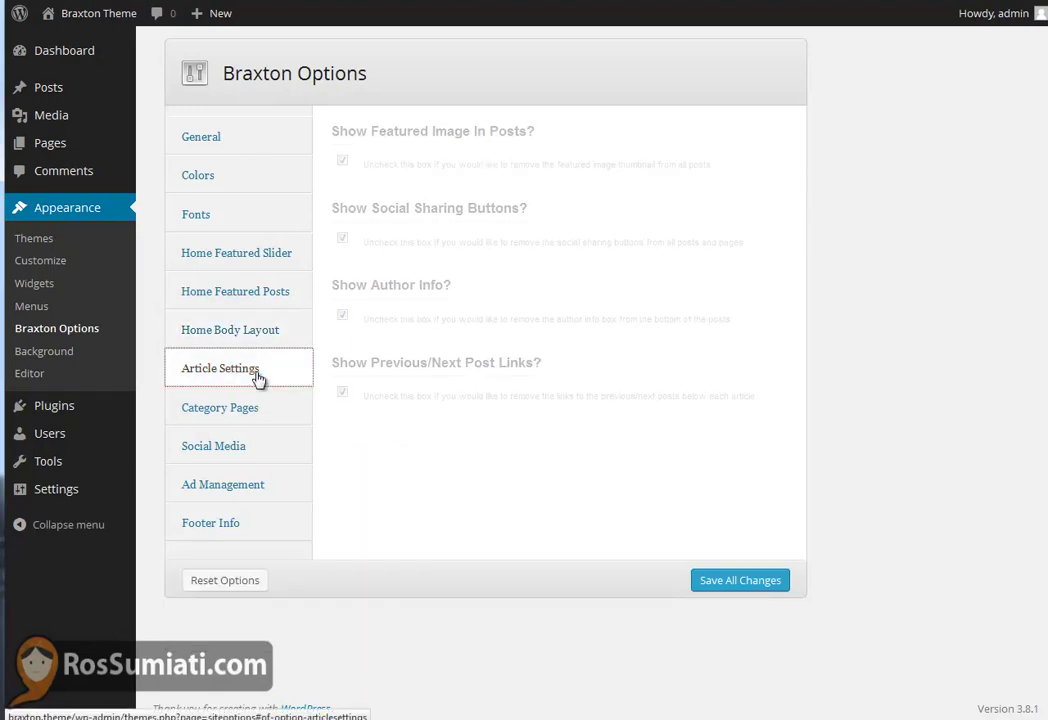
{"action": "left_click", "coordinate": [253, 332]}
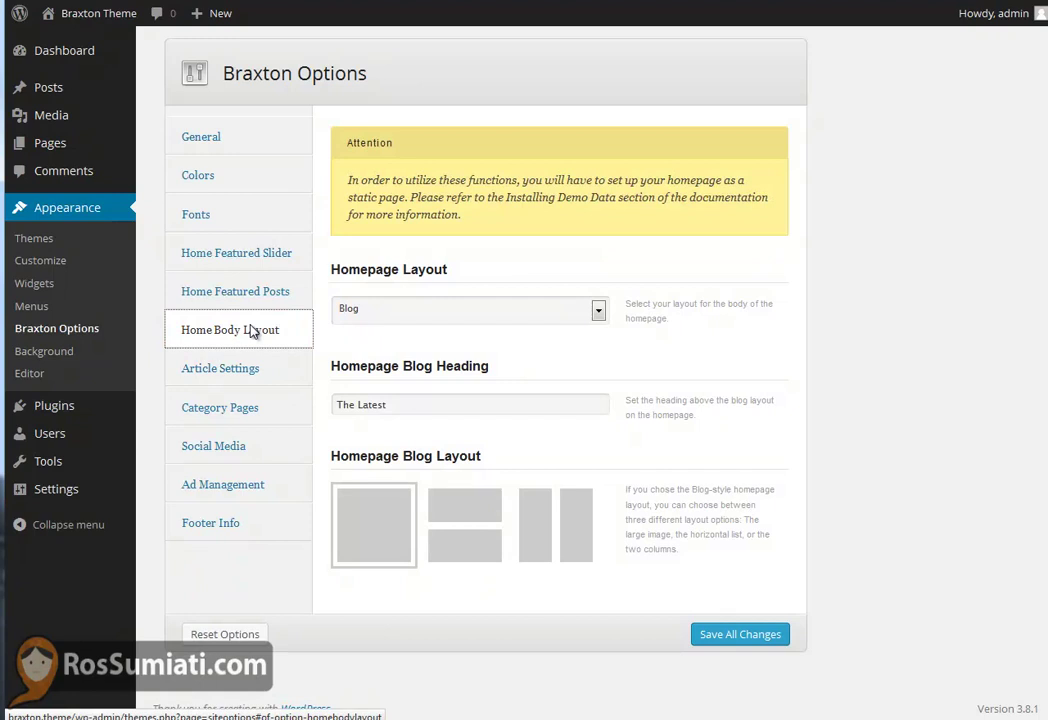
{"action": "left_click", "coordinate": [240, 258]}
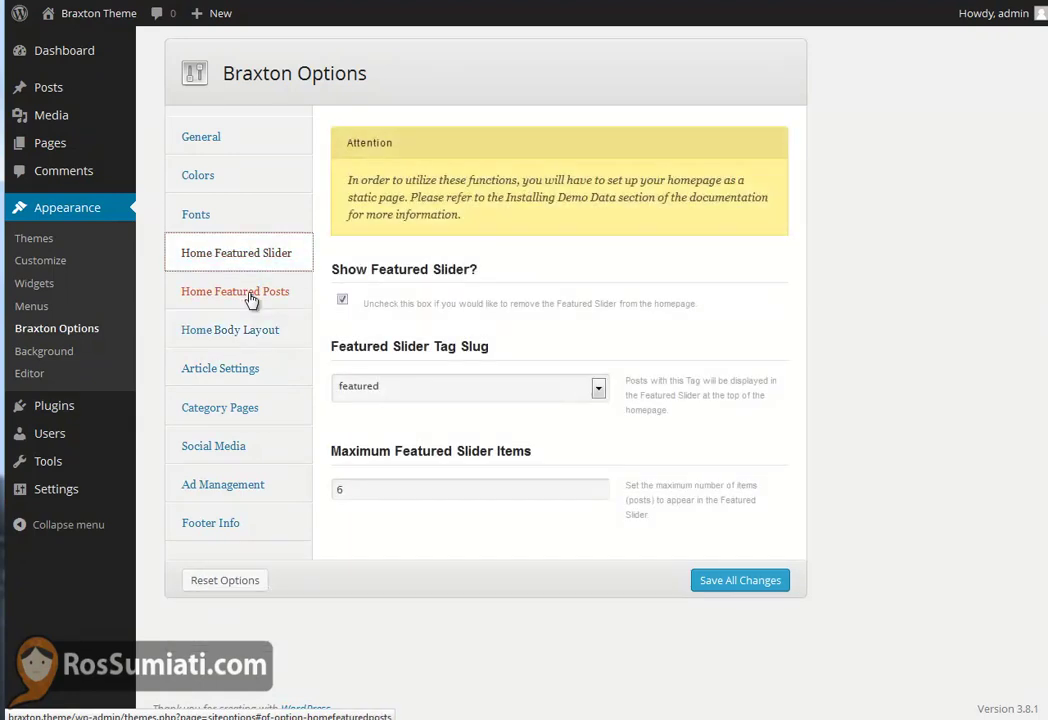
{"action": "left_click", "coordinate": [250, 297]}
{"action": "left_click", "coordinate": [248, 332]}
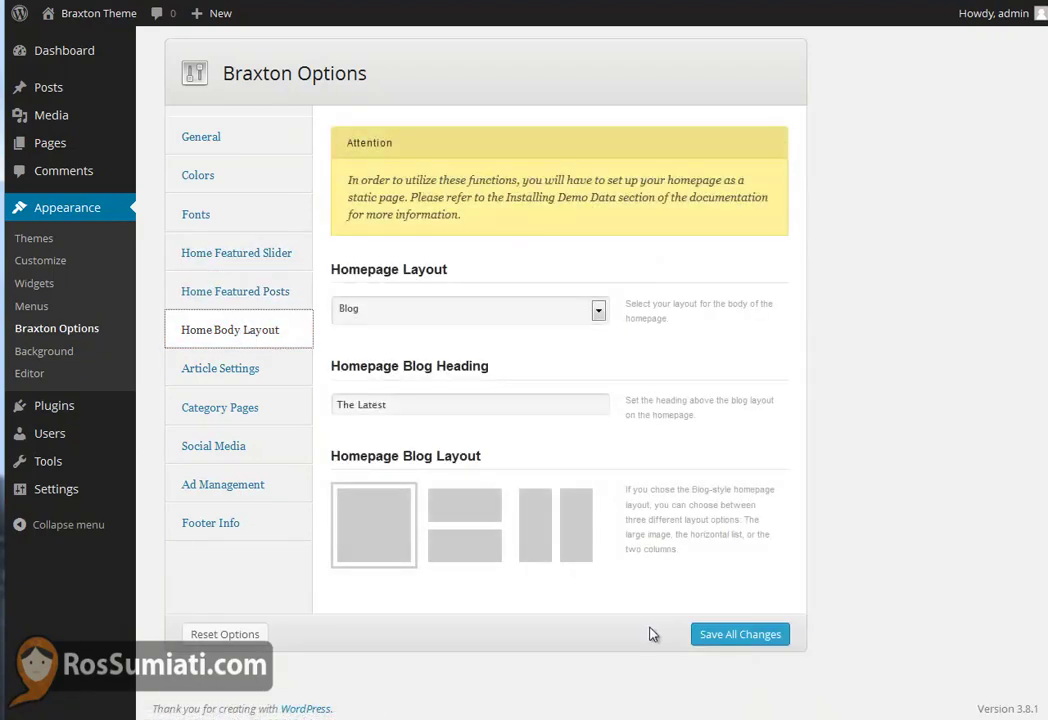
{"action": "left_click", "coordinate": [210, 253]}
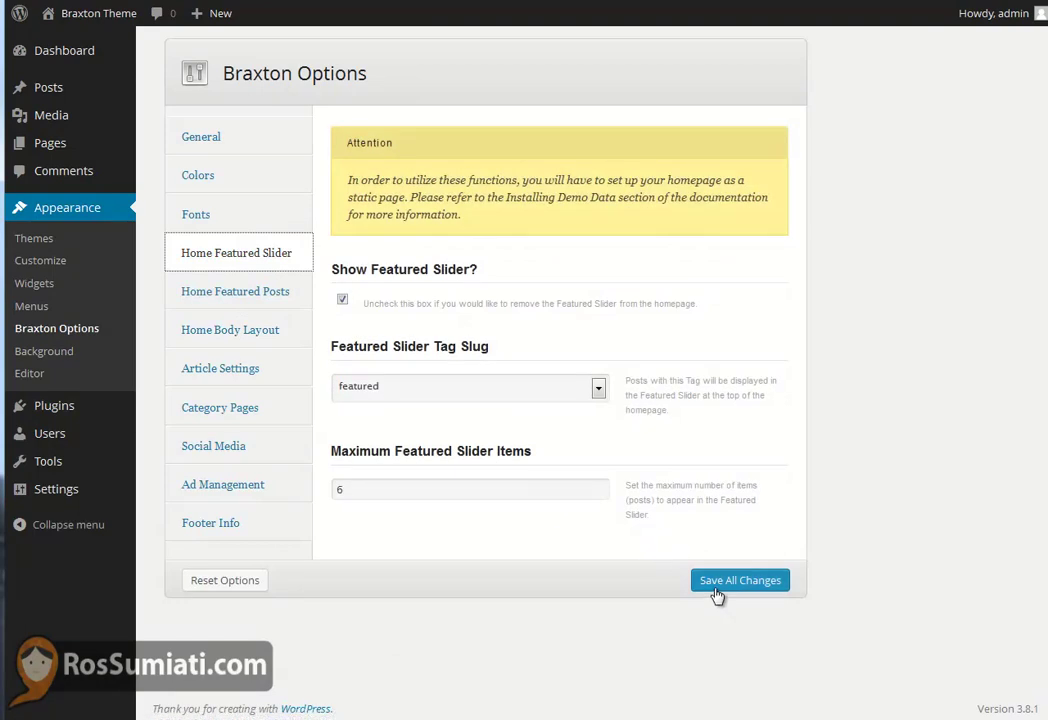
{"action": "left_click", "coordinate": [715, 590]}
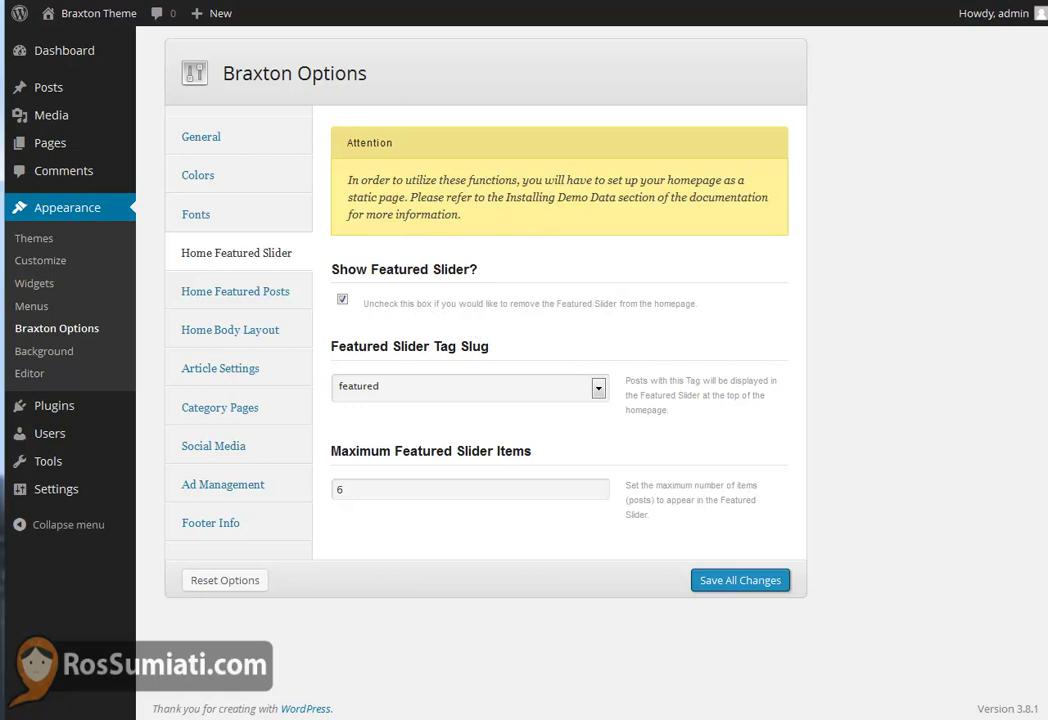
{"action": "key", "text": "ctrl+Tab"}
Step: Publish a new page titled 'Home' using the Home page template
{"action": "mouse_move", "coordinate": [78, 150]}
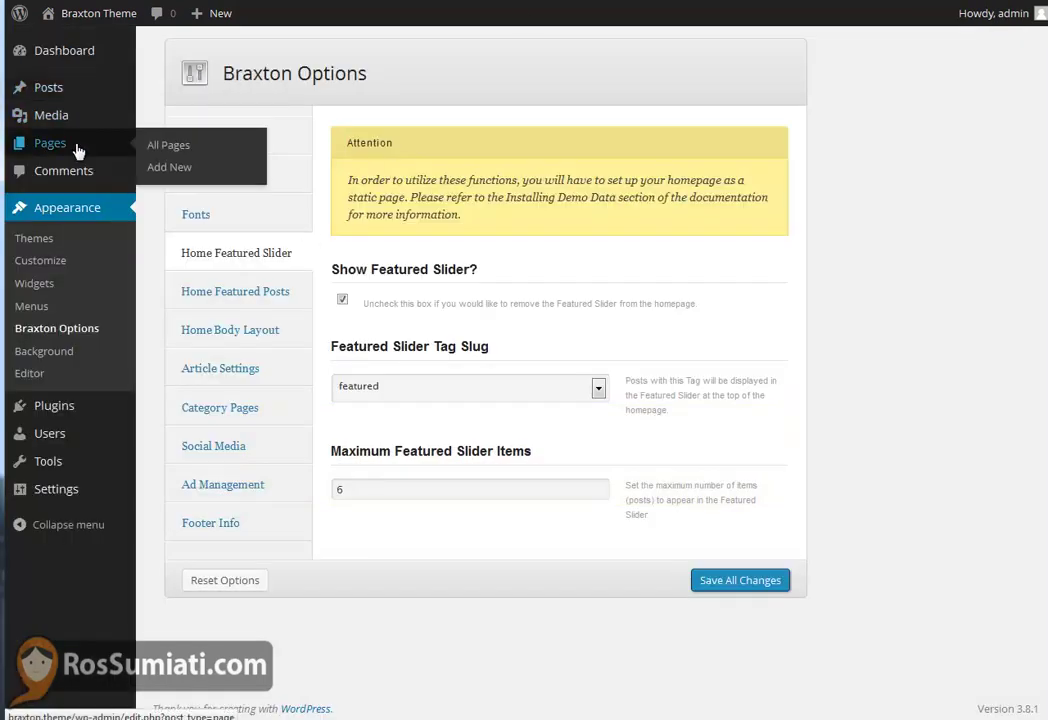
{"action": "left_click", "coordinate": [186, 172]}
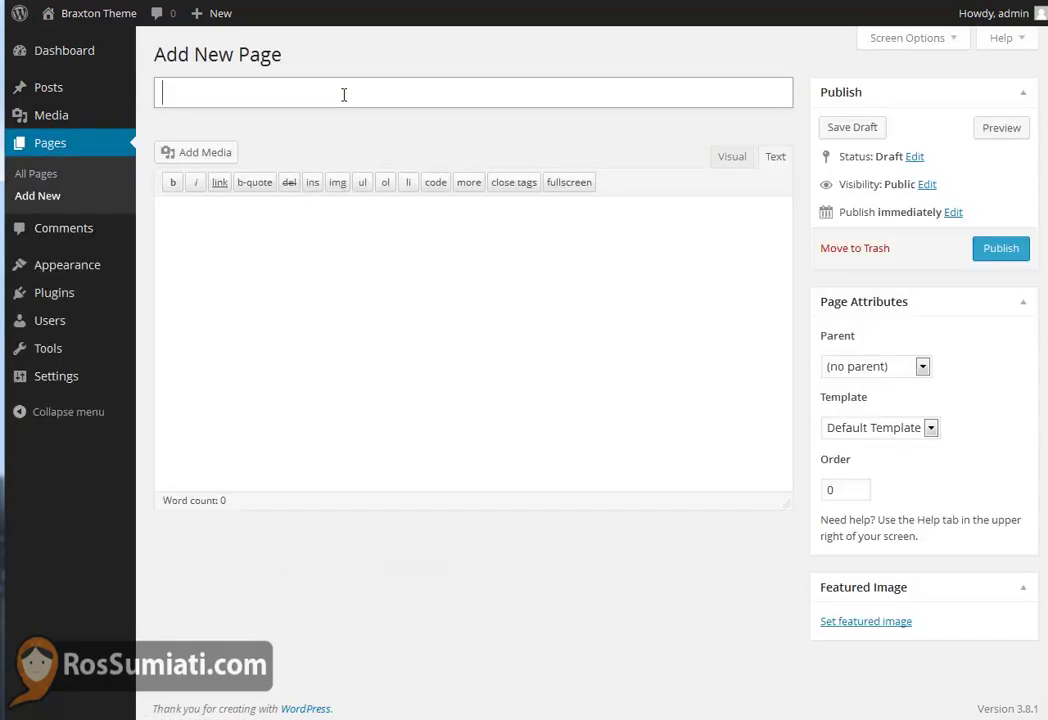
{"action": "type", "text": "Home"}
{"action": "left_click", "coordinate": [538, 323]}
{"action": "left_click", "coordinate": [731, 157]}
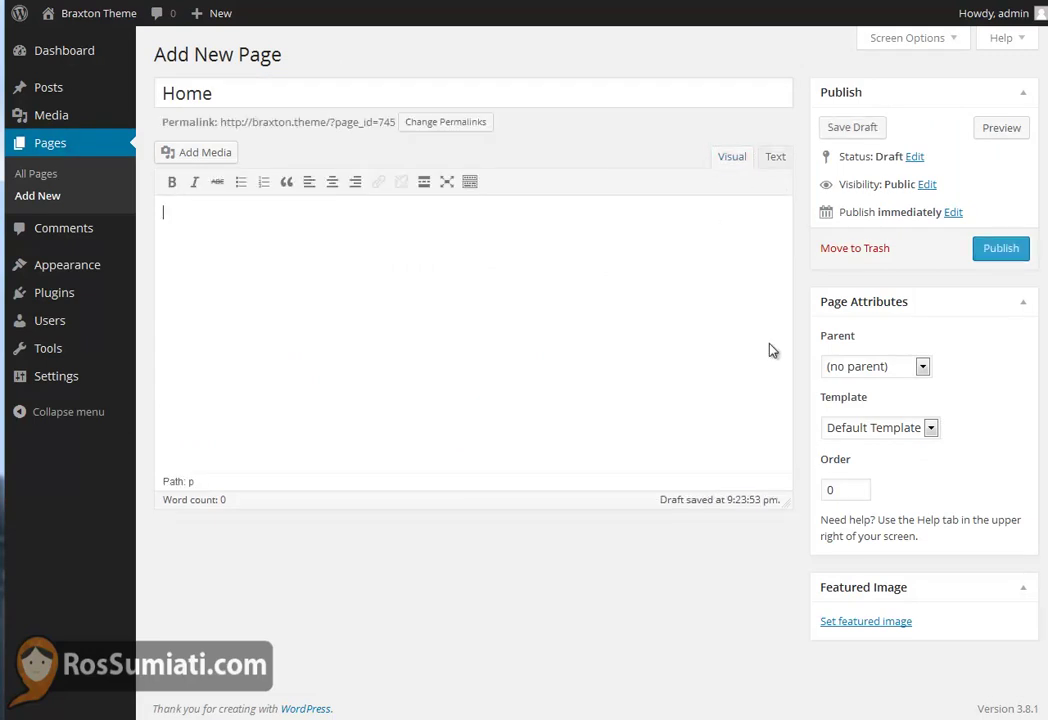
{"action": "left_click", "coordinate": [930, 427]}
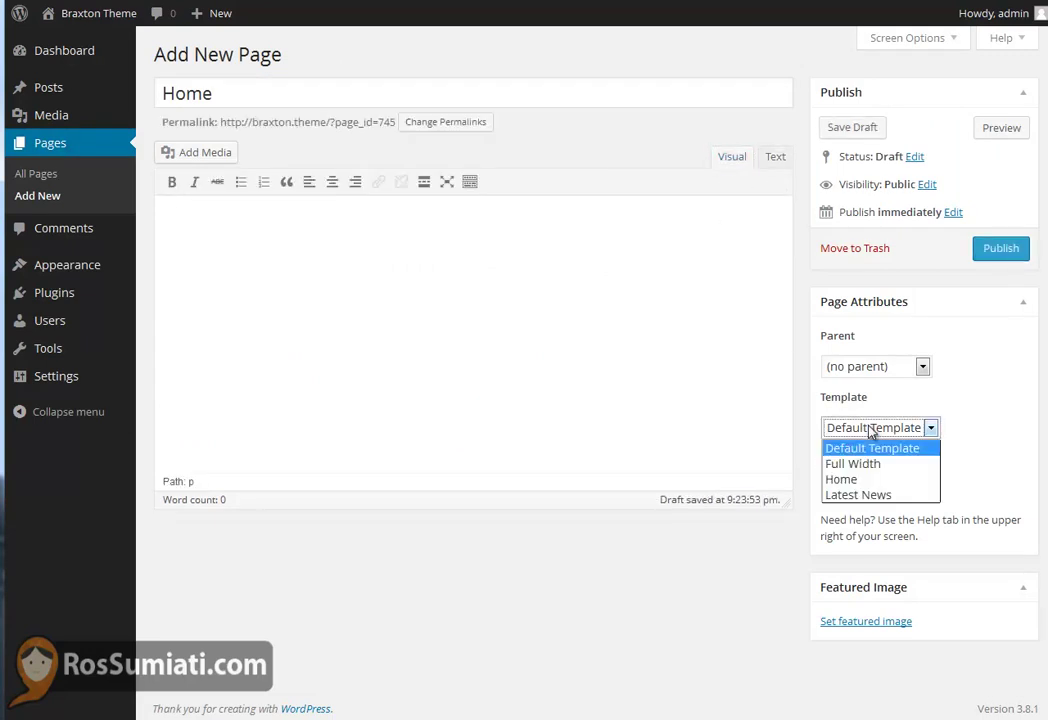
{"action": "left_click", "coordinate": [889, 484]}
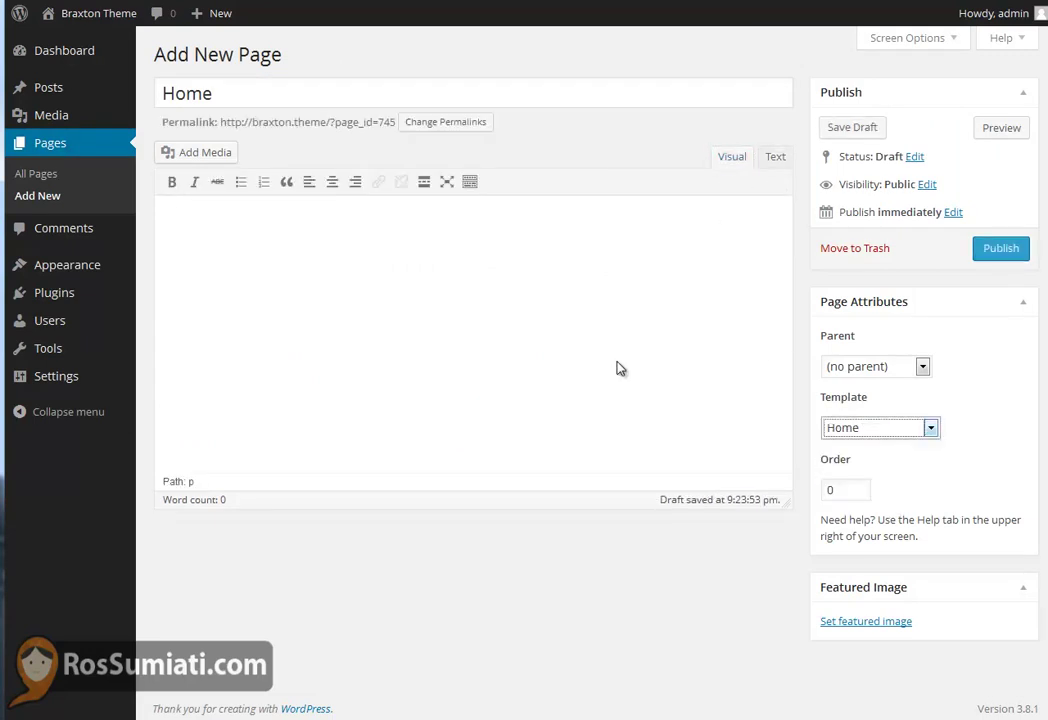
{"action": "left_click", "coordinate": [1001, 250]}
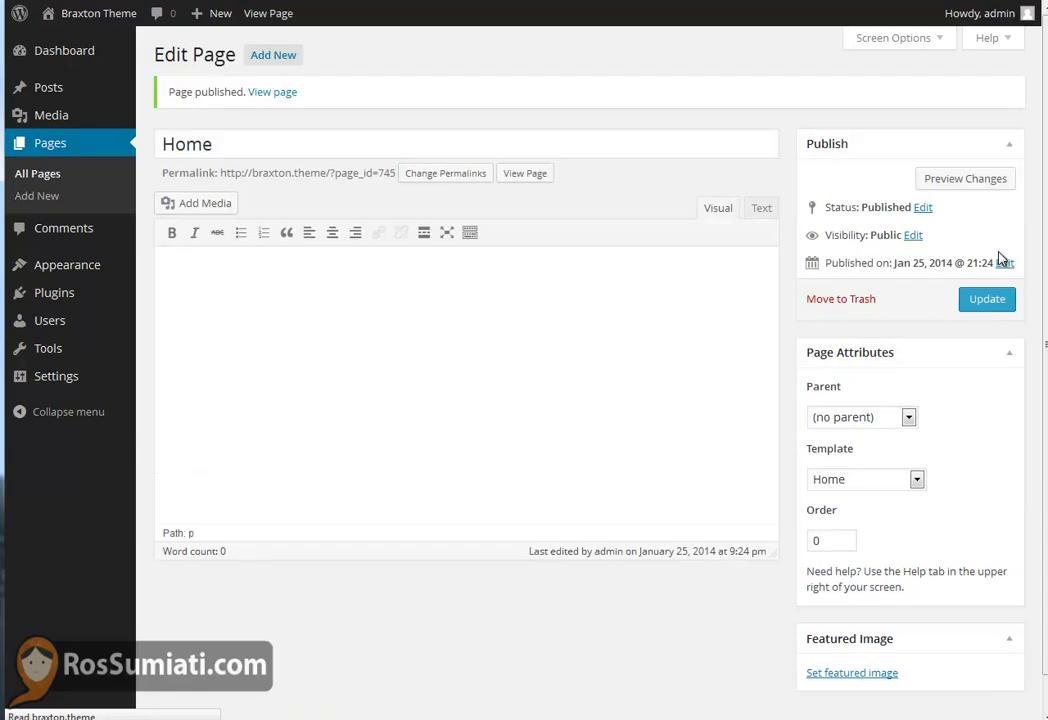
Step: Verify the published Home page keeps the Home template and an empty body
{"action": "left_click", "coordinate": [728, 303]}
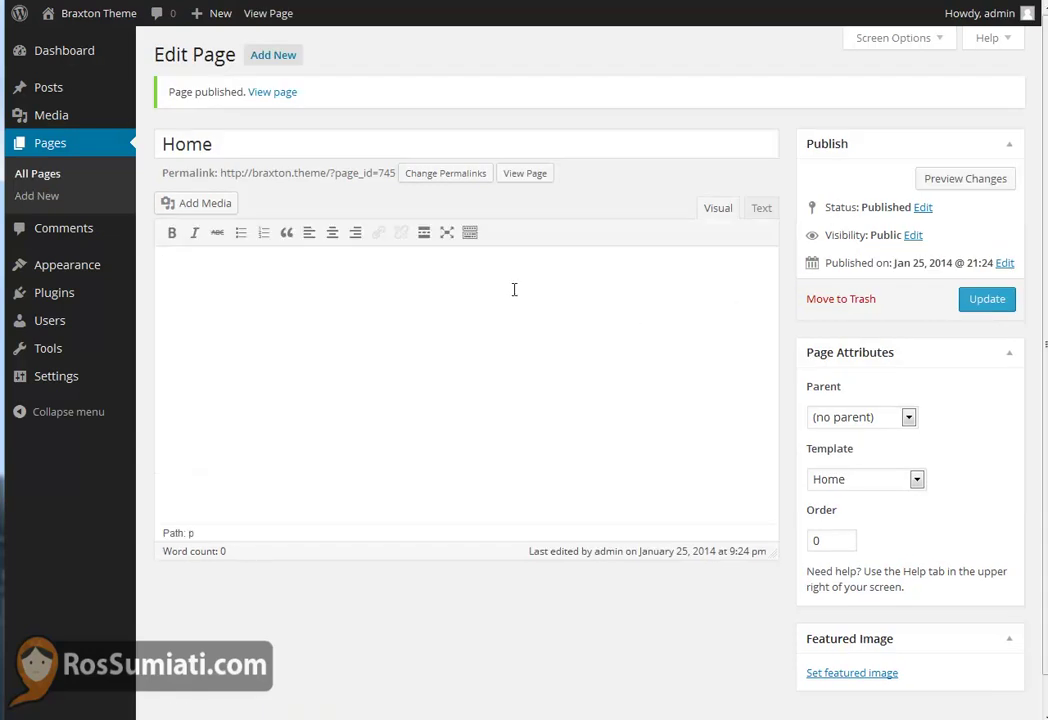
{"action": "left_click", "coordinate": [916, 480]}
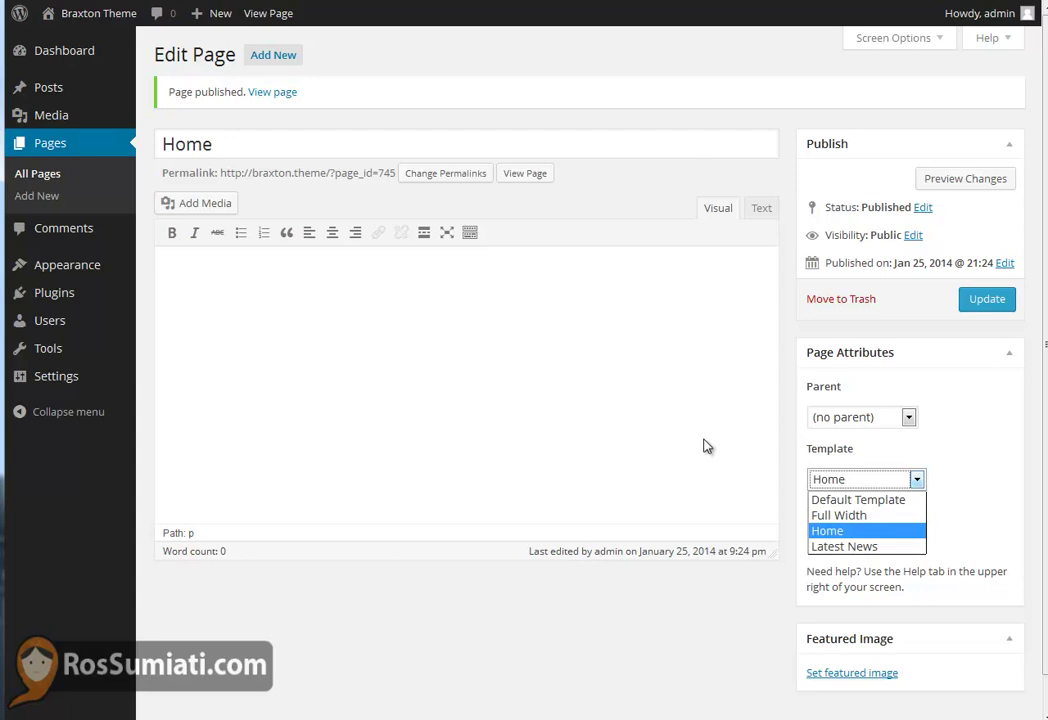
{"action": "left_click", "coordinate": [704, 445]}
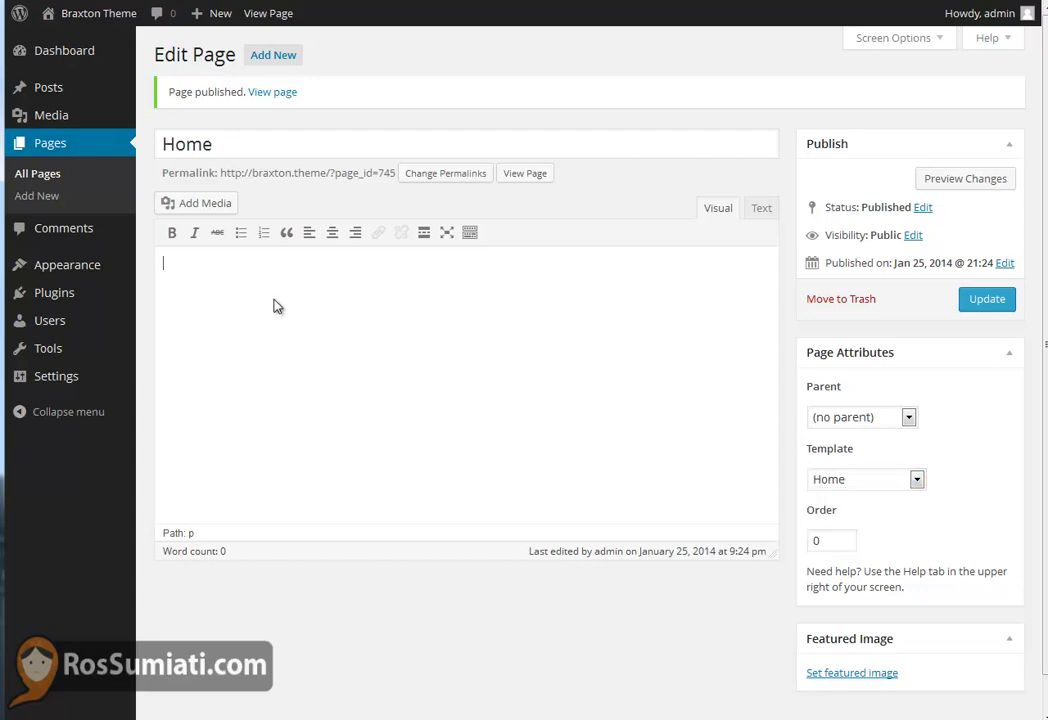
{"action": "left_click", "coordinate": [236, 145]}
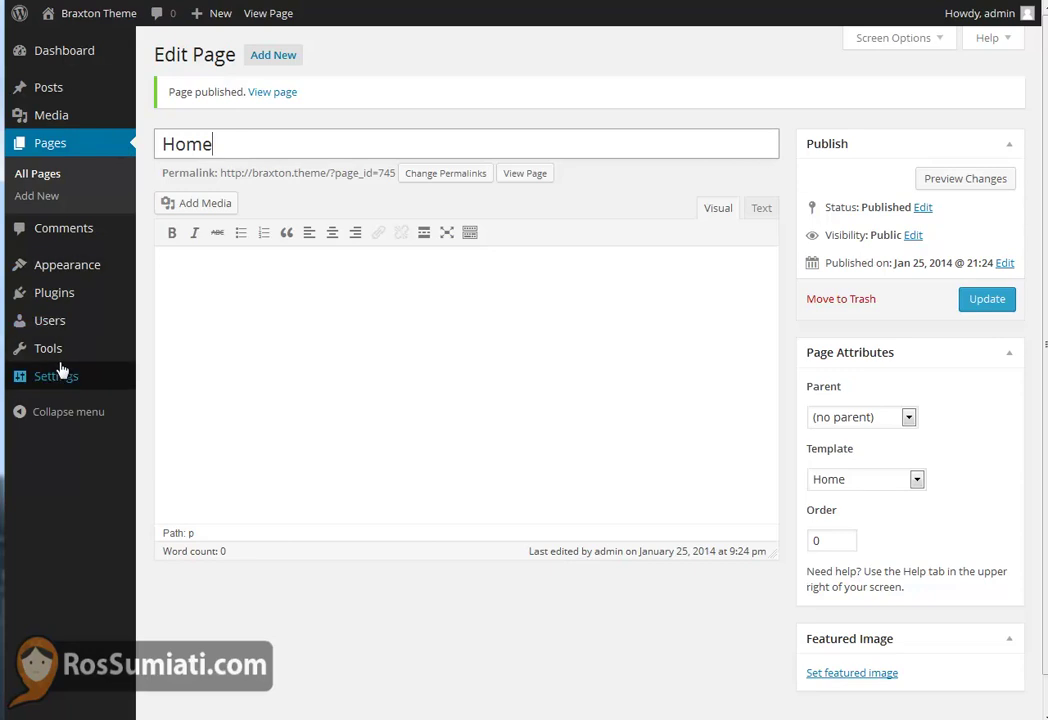
{"action": "mouse_move", "coordinate": [100, 380]}
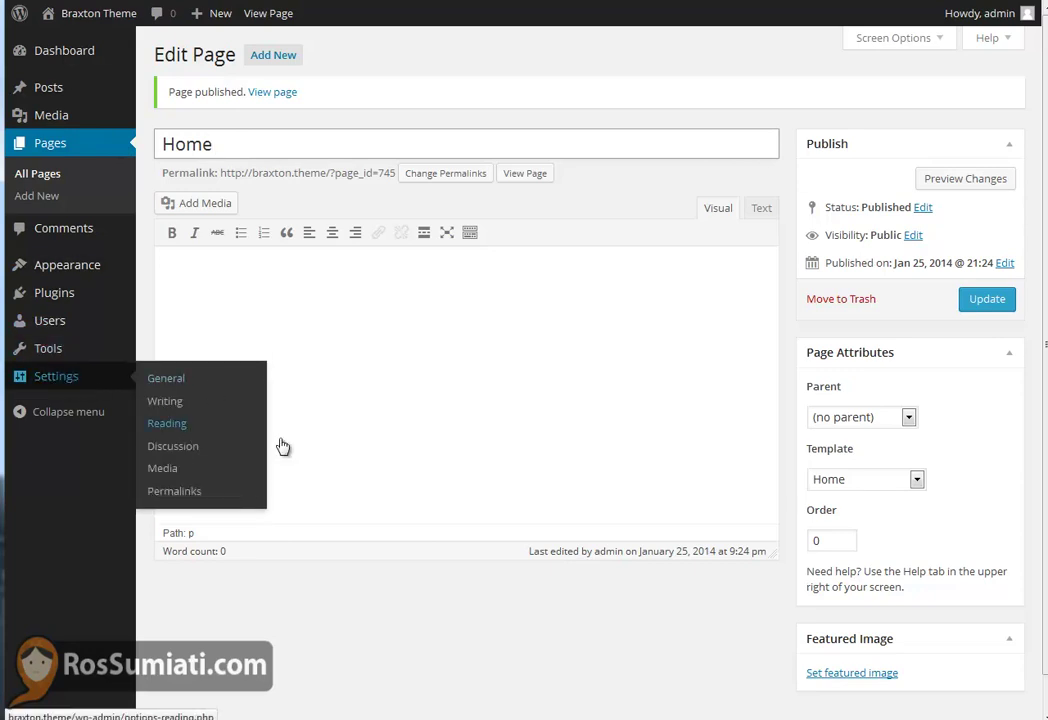
Step: Set Reading Settings to use the static page 'Home' as the front page and save
{"action": "left_click", "coordinate": [174, 428]}
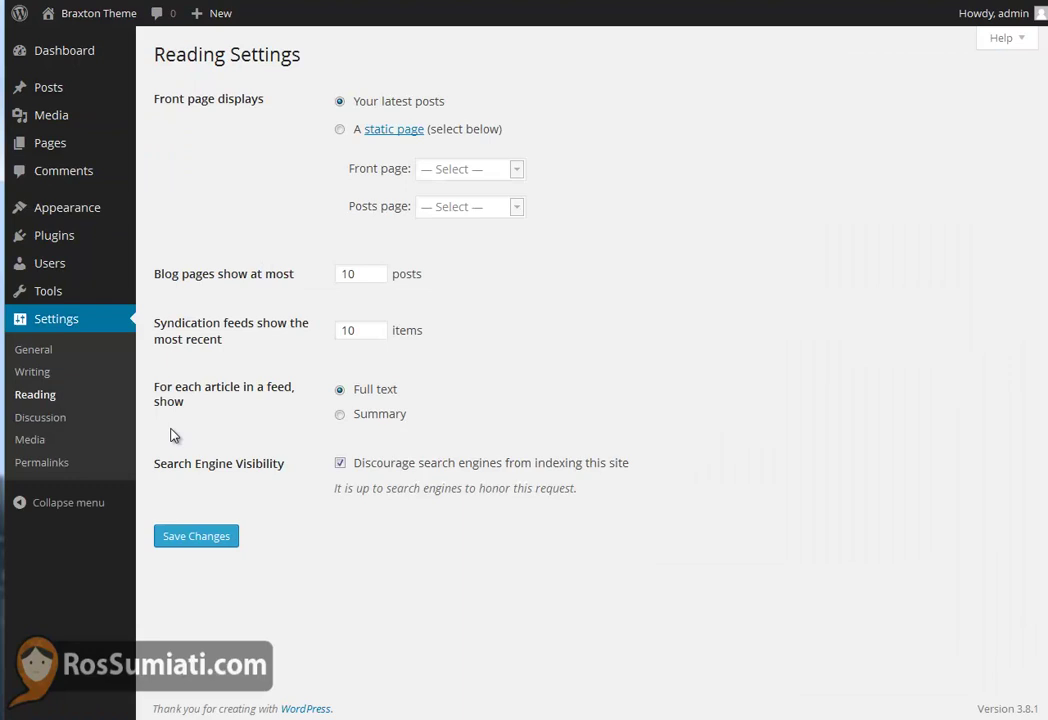
{"action": "left_click", "coordinate": [340, 132]}
{"action": "left_click", "coordinate": [436, 172]}
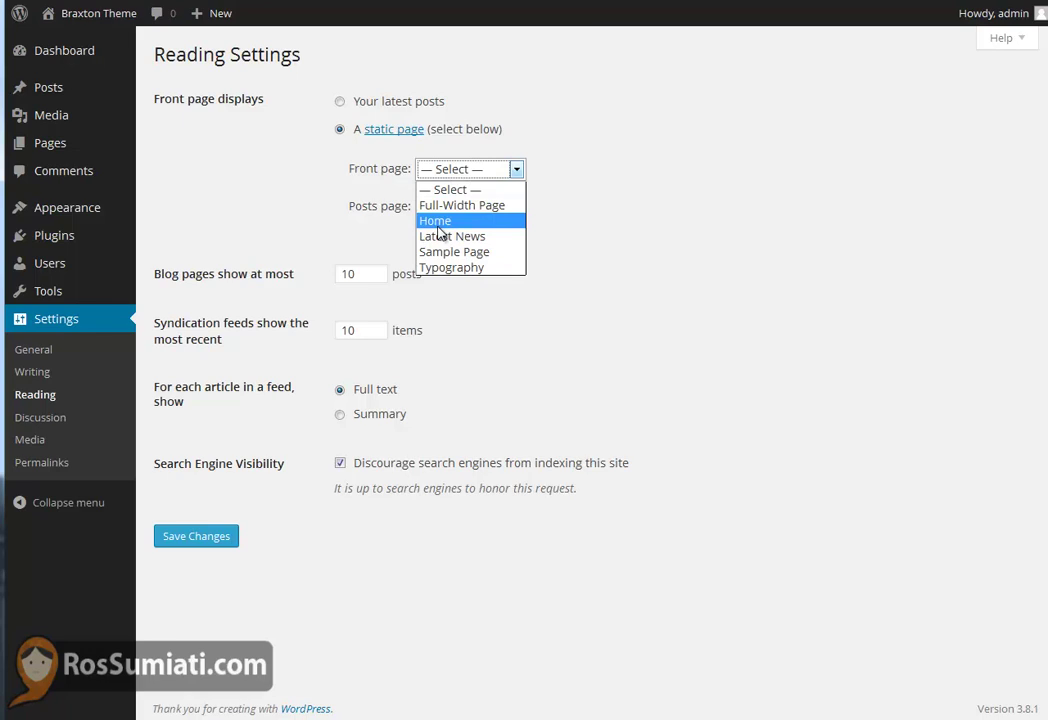
{"action": "left_click", "coordinate": [438, 221]}
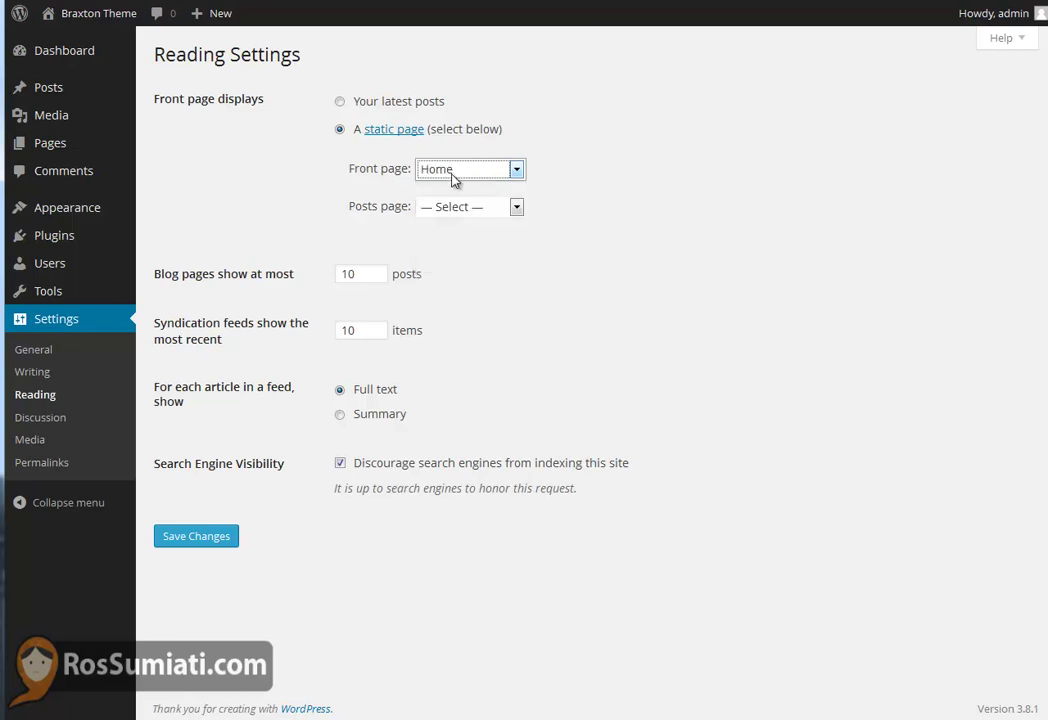
{"action": "left_click", "coordinate": [228, 537]}
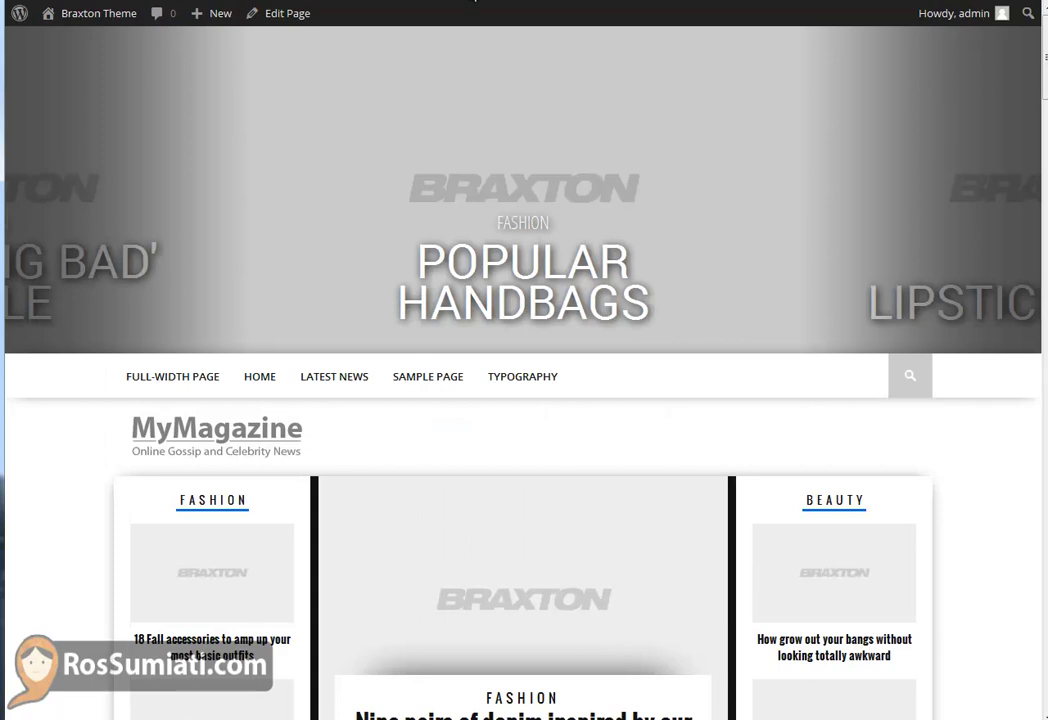
Step: Scroll the live homepage through The Latest to the footer, then return to the top
{"action": "scroll", "coordinate": [484, 545], "scroll_direction": "down", "scroll_amount": 2}
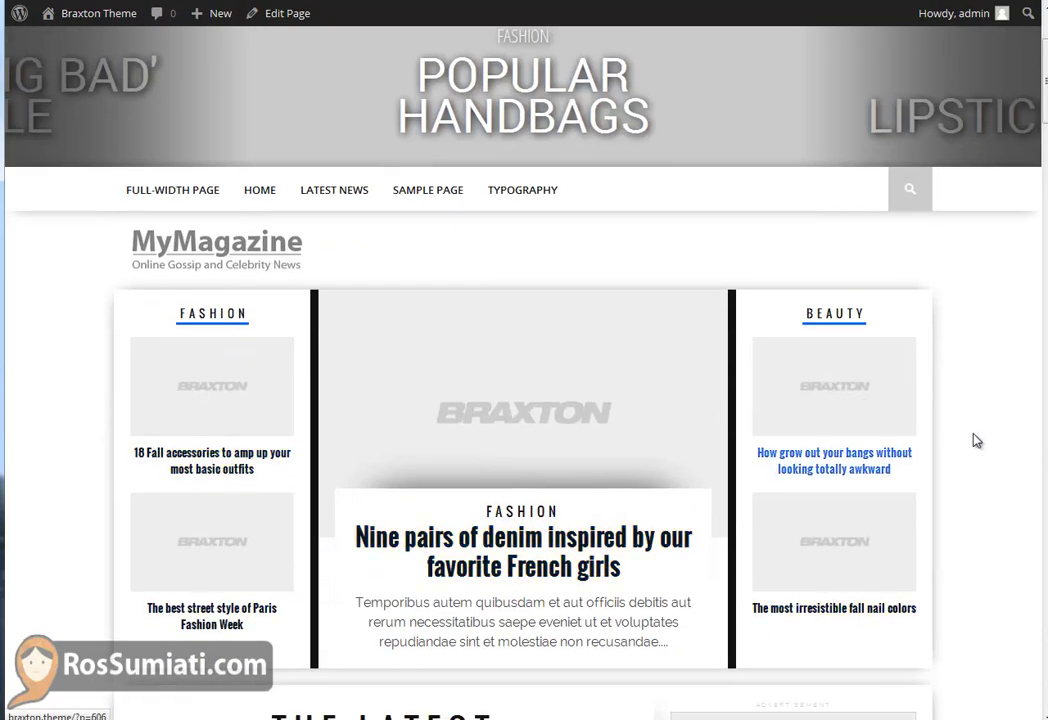
{"action": "scroll", "coordinate": [990, 456], "scroll_direction": "down", "scroll_amount": 5}
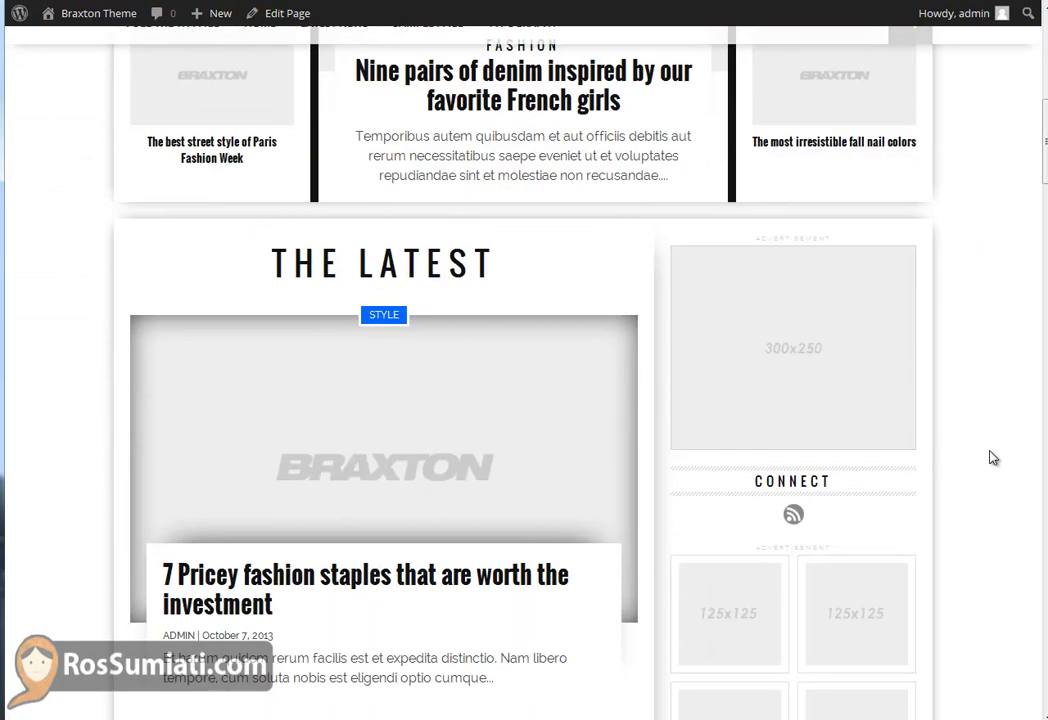
{"action": "scroll", "coordinate": [990, 457], "scroll_direction": "down", "scroll_amount": 4}
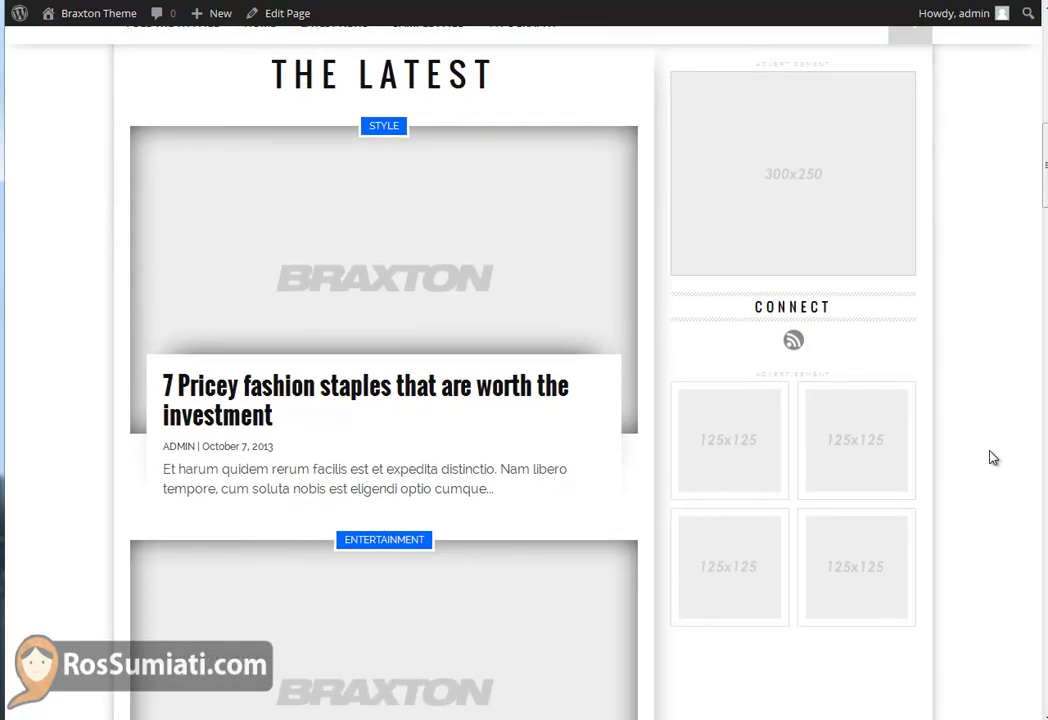
{"action": "scroll", "coordinate": [449, 494], "scroll_direction": "down", "scroll_amount": 5}
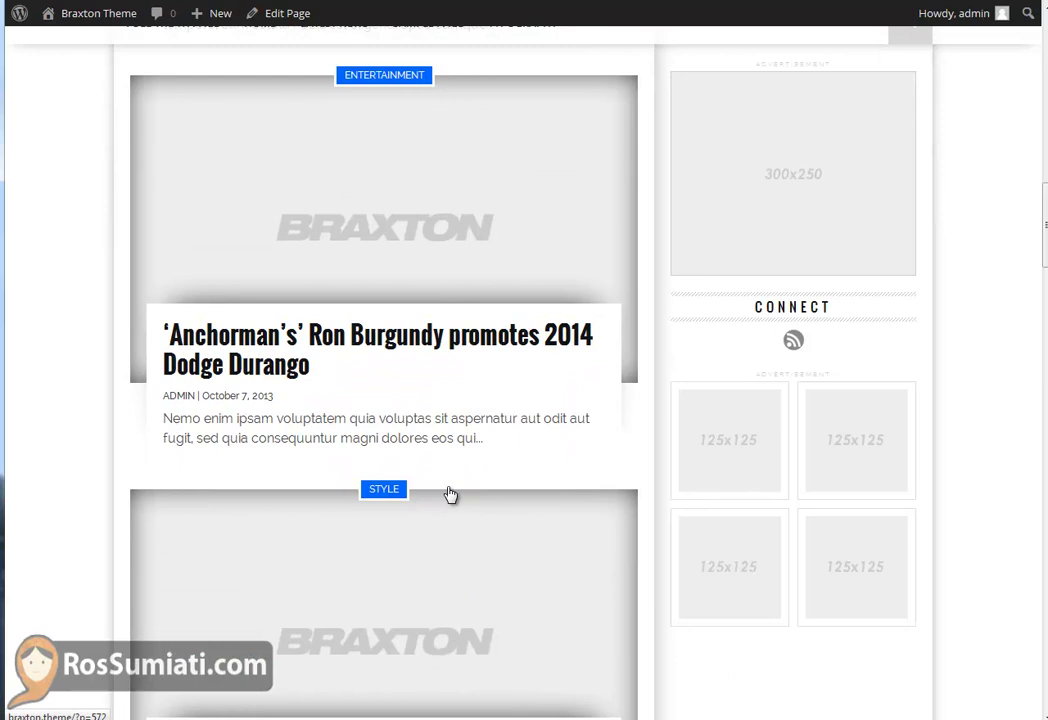
{"action": "scroll", "coordinate": [919, 478], "scroll_direction": "down", "scroll_amount": 8}
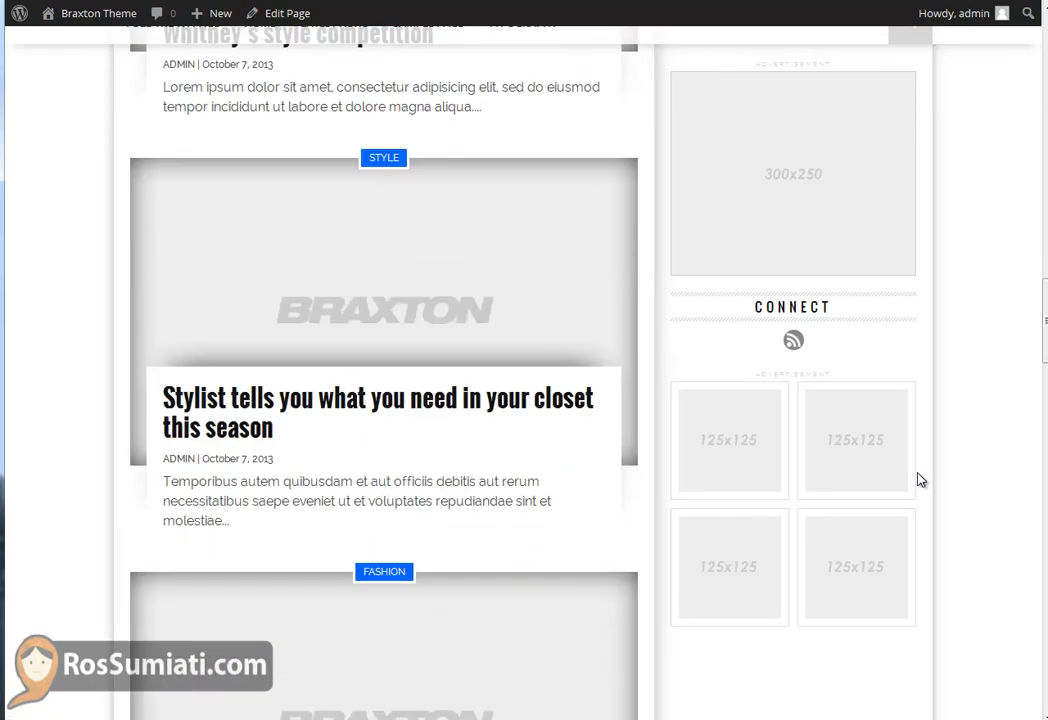
{"action": "scroll", "coordinate": [919, 479], "scroll_direction": "down", "scroll_amount": 12}
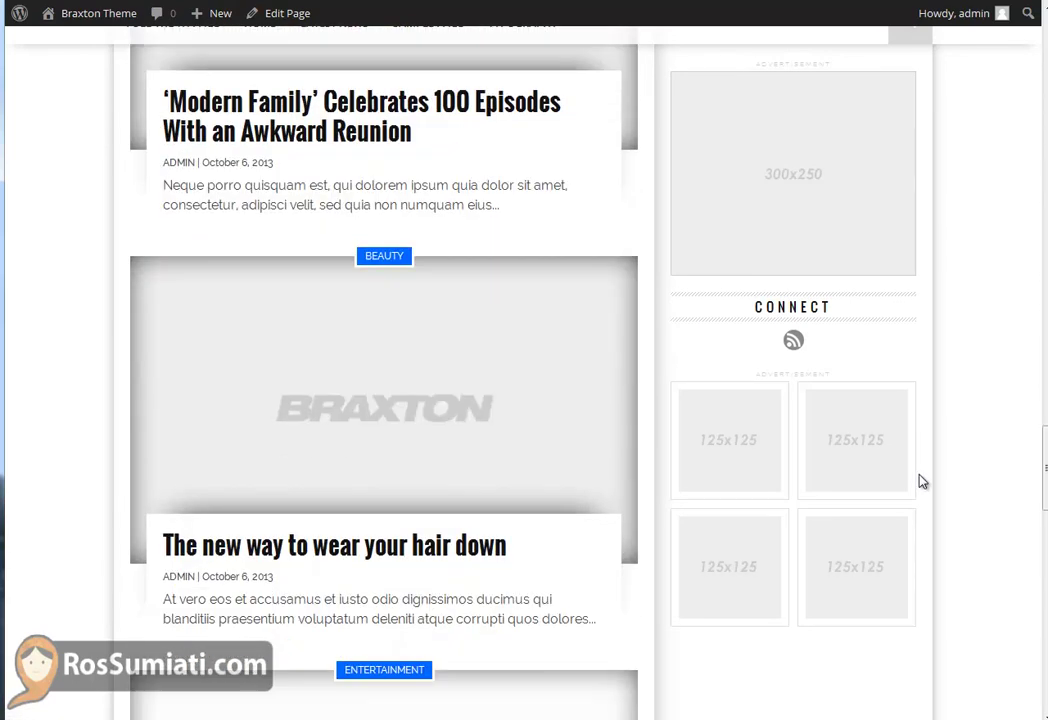
{"action": "scroll", "coordinate": [921, 481], "scroll_direction": "down", "scroll_amount": 12}
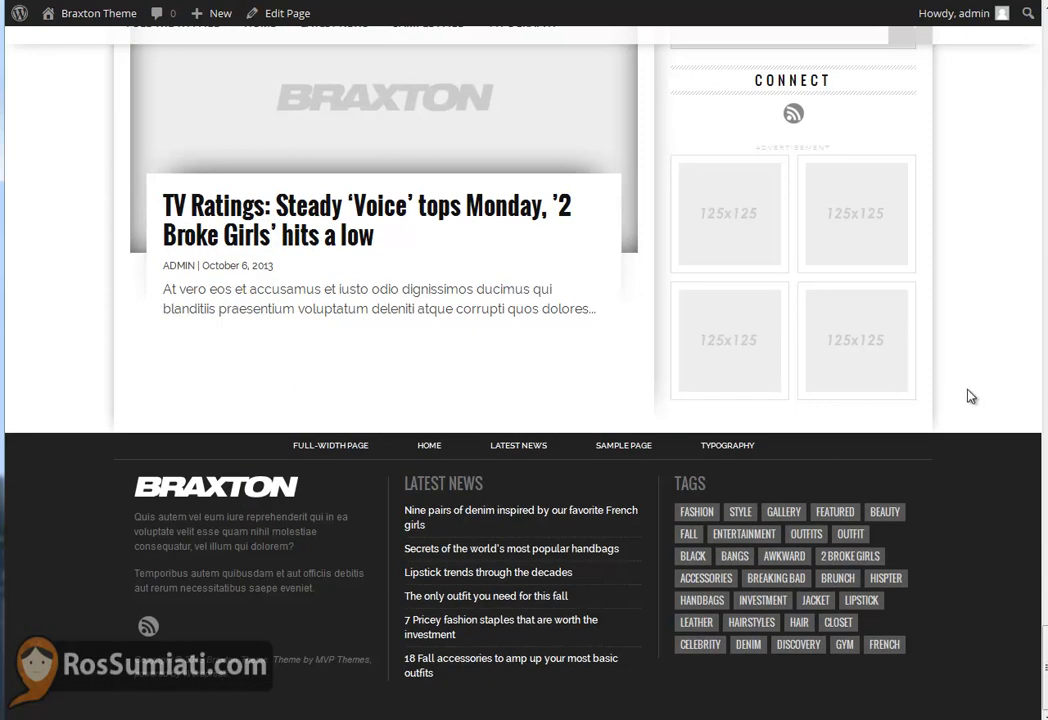
{"action": "key", "text": "Home"}
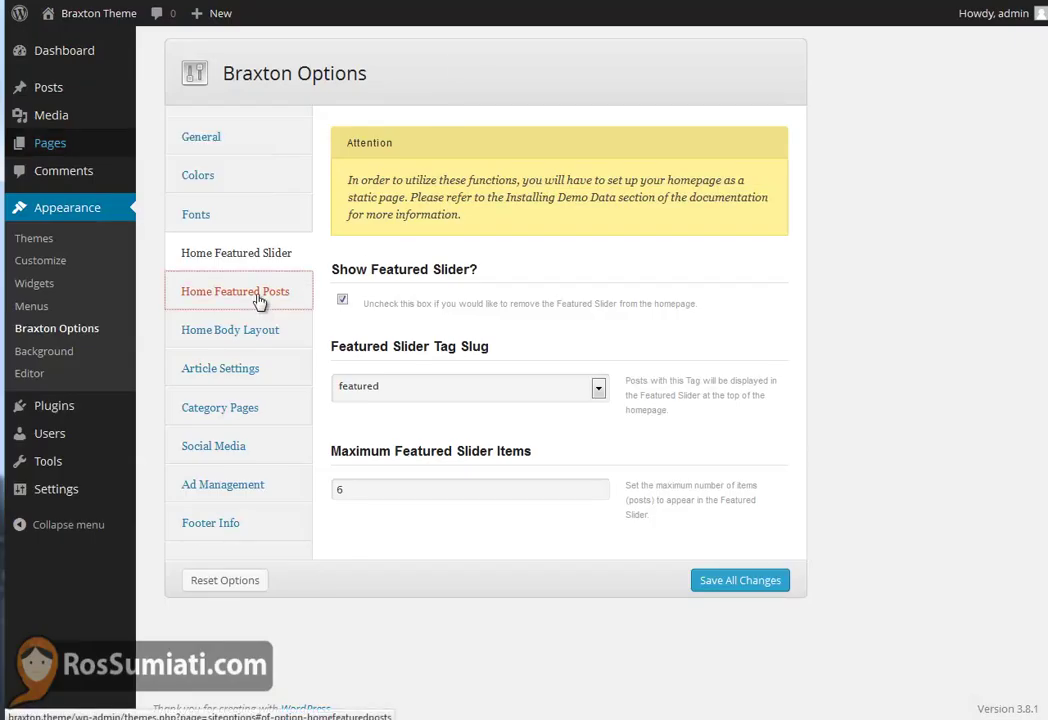
{"action": "left_click", "coordinate": [262, 298]}
{"action": "left_click", "coordinate": [250, 342]}
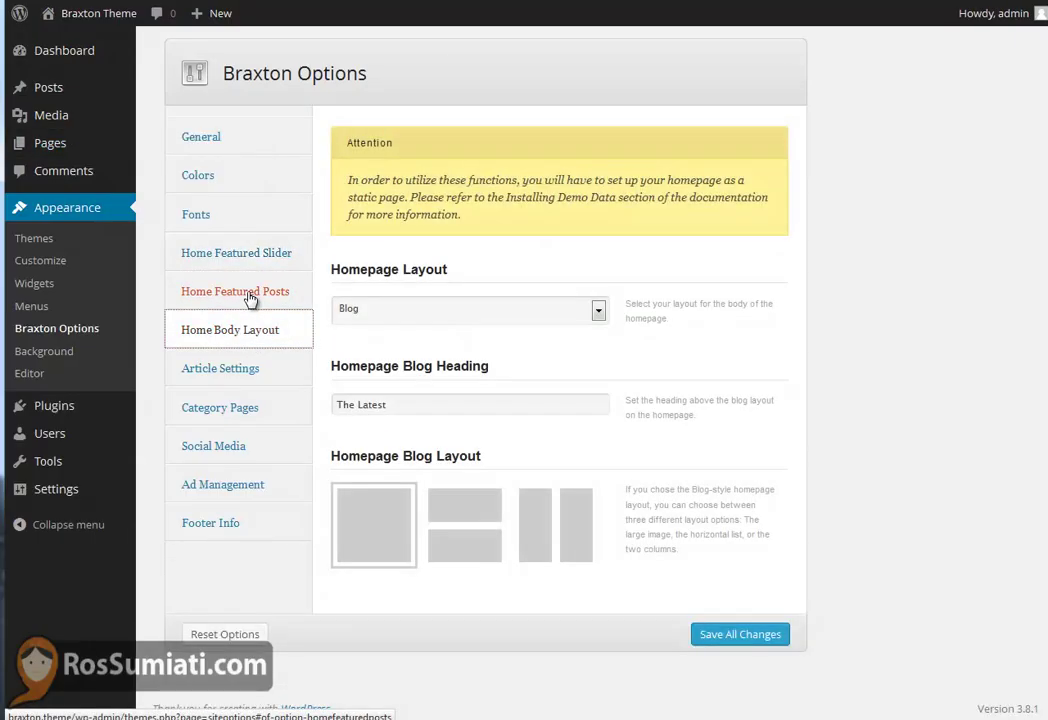
{"action": "left_click", "coordinate": [262, 260]}
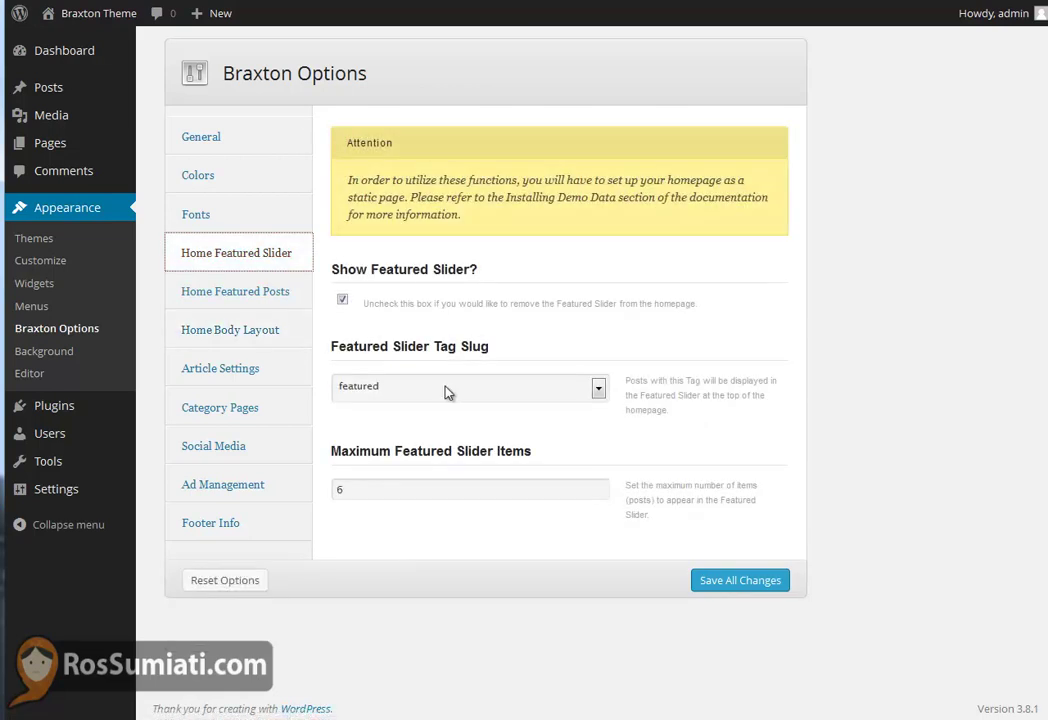
{"action": "left_click", "coordinate": [205, 293]}
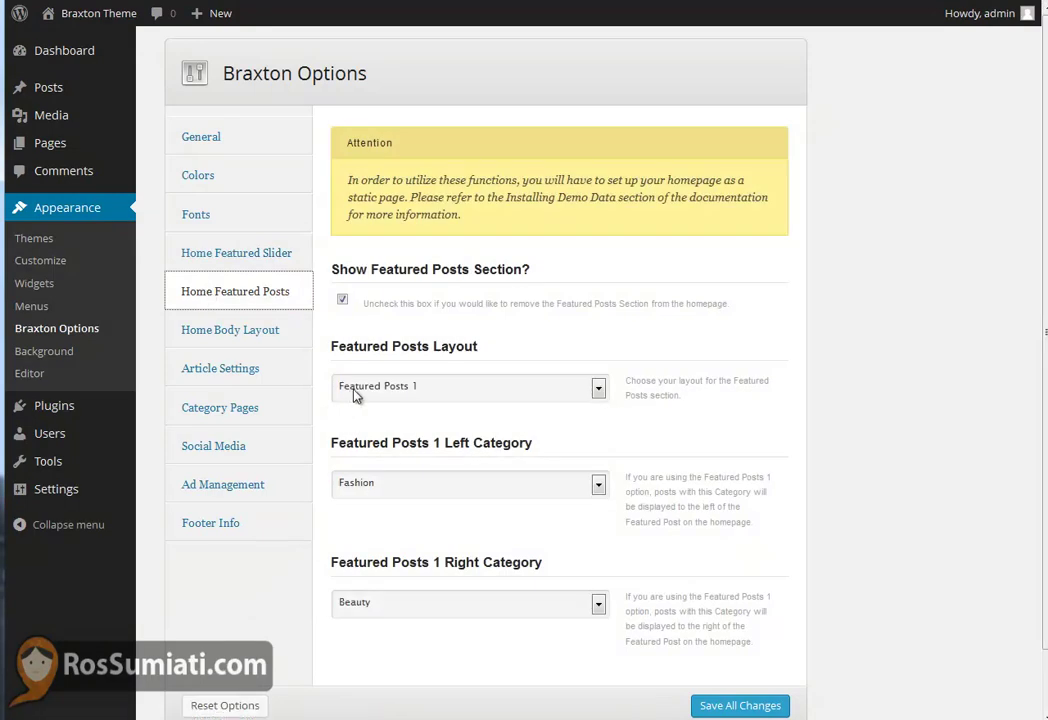
{"action": "left_click", "coordinate": [252, 345]}
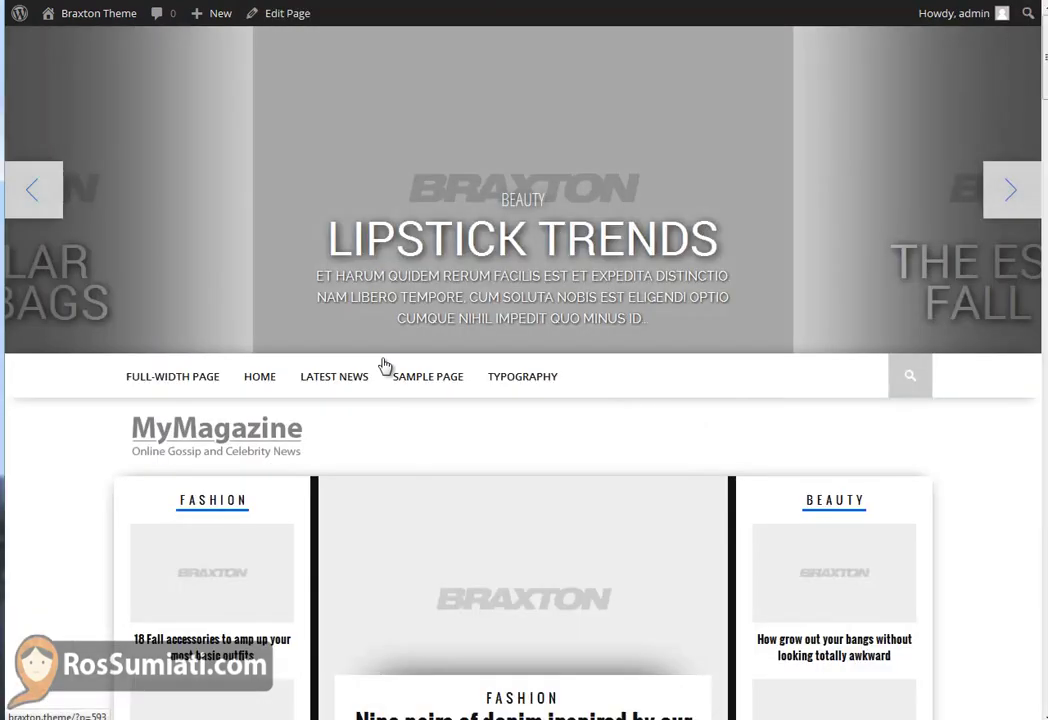
Step: Save the horizontal list blog layout and reload the live homepage to check it
{"action": "scroll", "coordinate": [405, 519], "scroll_direction": "down", "scroll_amount": 3}
{"action": "scroll", "coordinate": [405, 519], "scroll_direction": "down", "scroll_amount": 2}
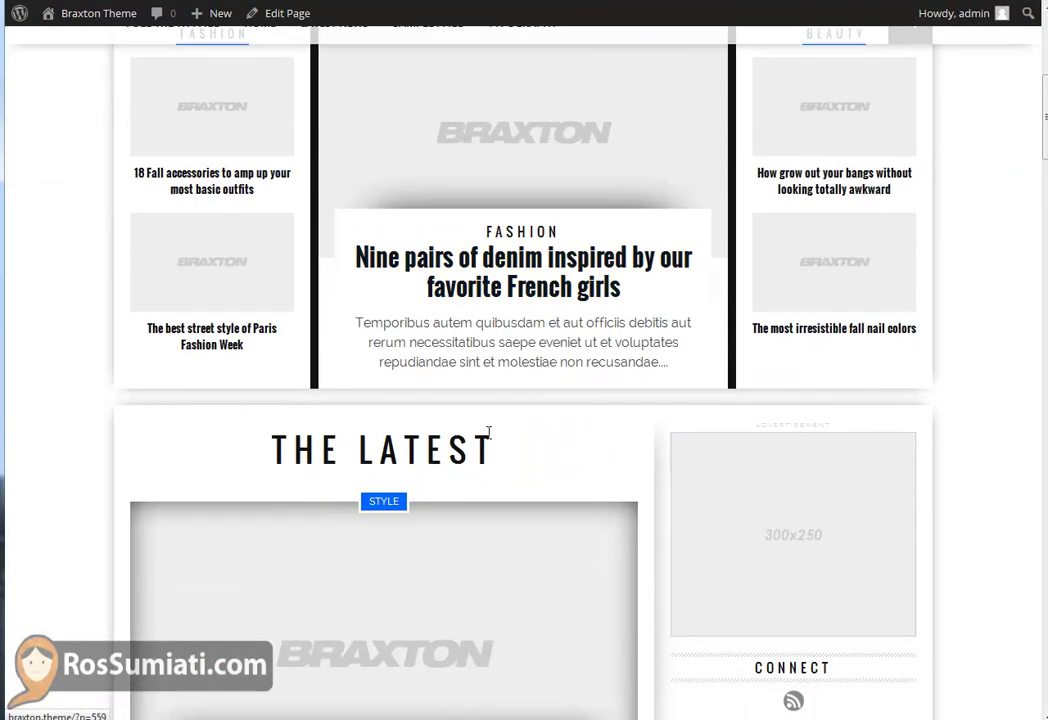
{"action": "left_click_drag", "start_coordinate": [496, 449], "coordinate": [248, 458]}
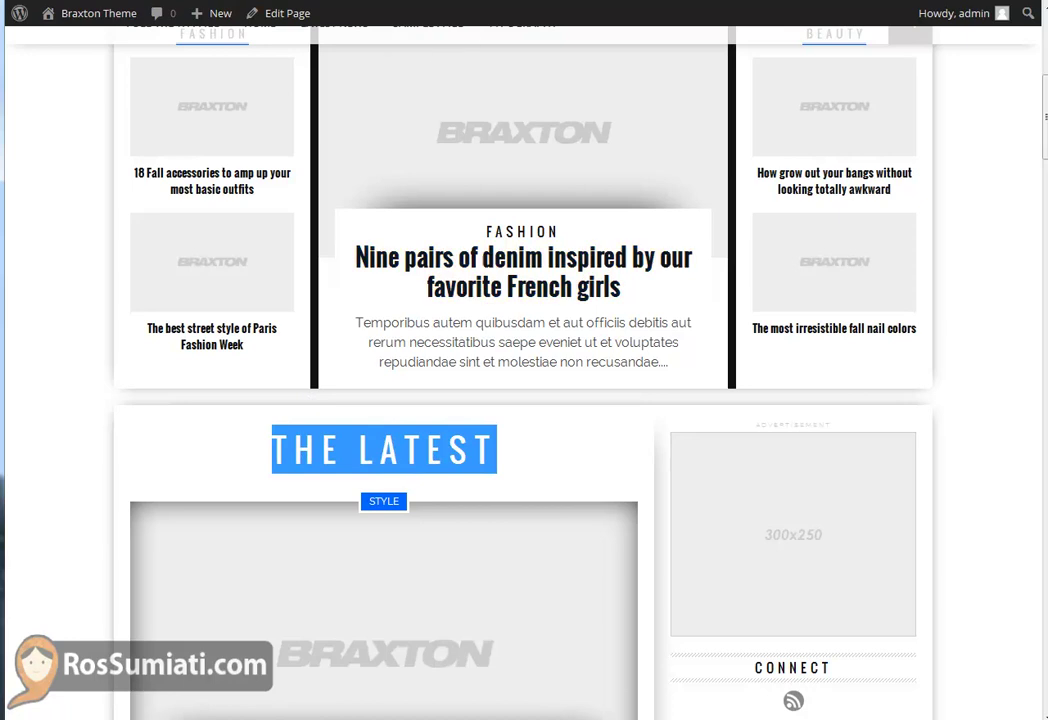
{"action": "key", "text": "ctrl+Tab"}
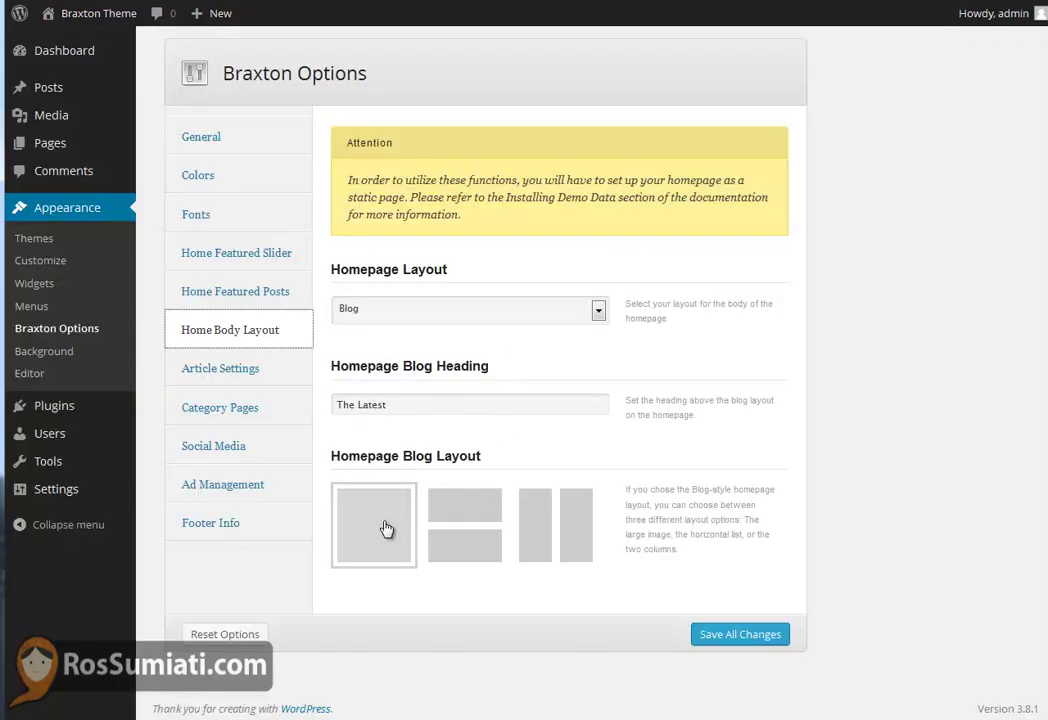
{"action": "left_click", "coordinate": [487, 555]}
{"action": "left_click", "coordinate": [763, 640]}
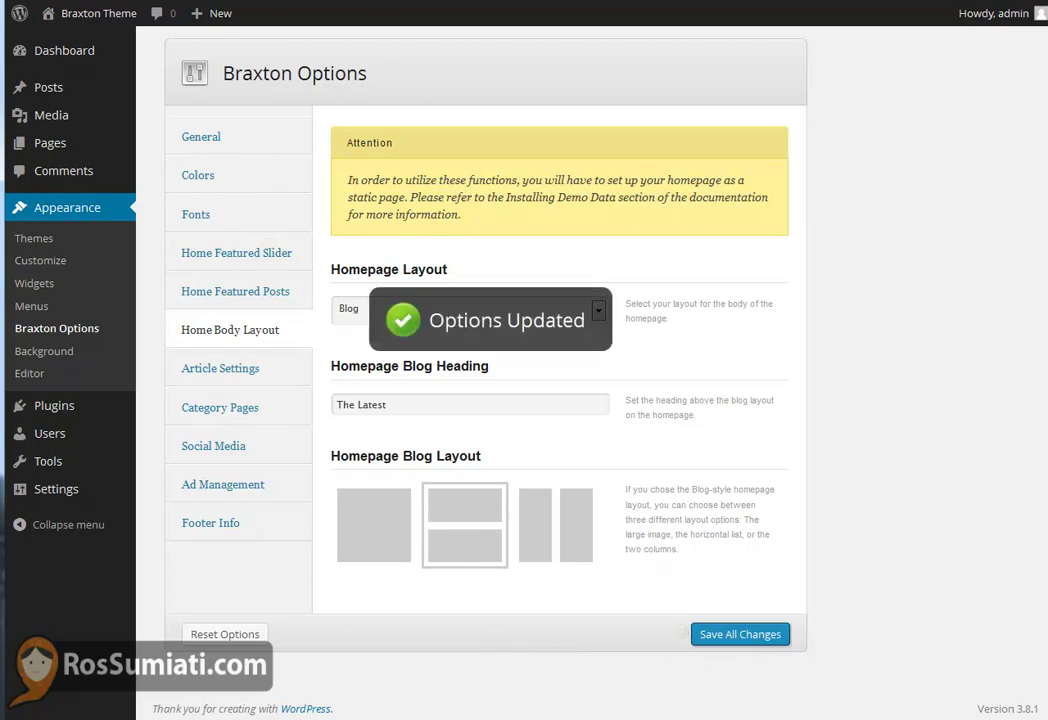
{"action": "key", "text": "ctrl+Tab"}
{"action": "scroll", "coordinate": [435, 569], "scroll_direction": "down", "scroll_amount": 4}
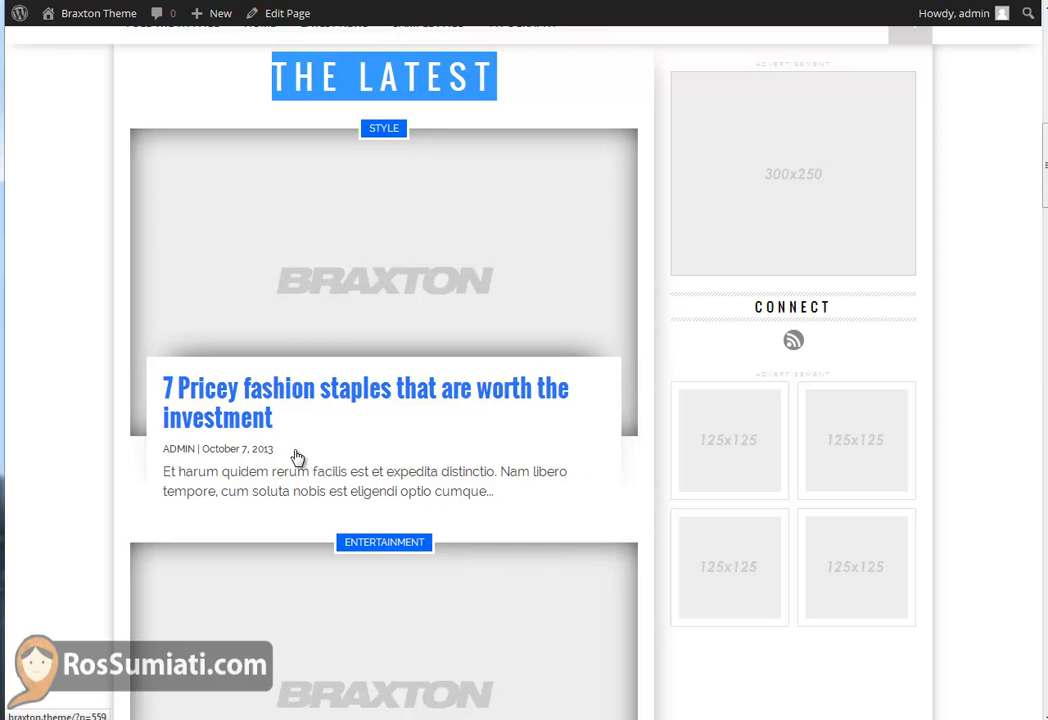
{"action": "key", "text": "F5"}
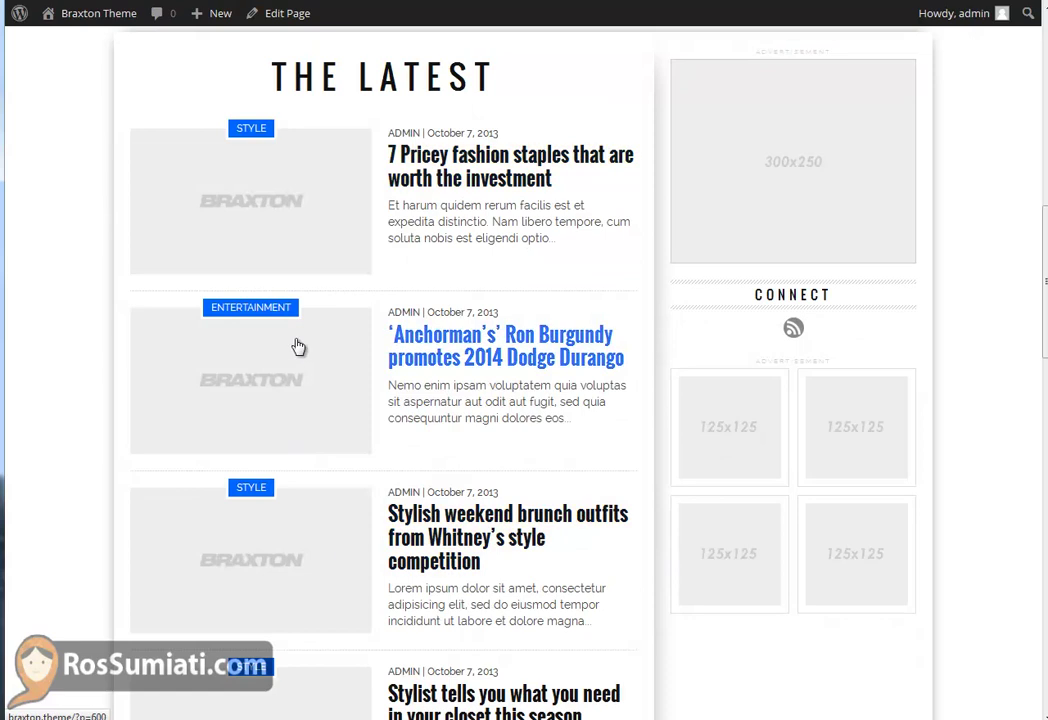
Step: Save the two-column blog layout and refresh the homepage to view the grid
{"action": "key", "text": "ctrl+Tab"}
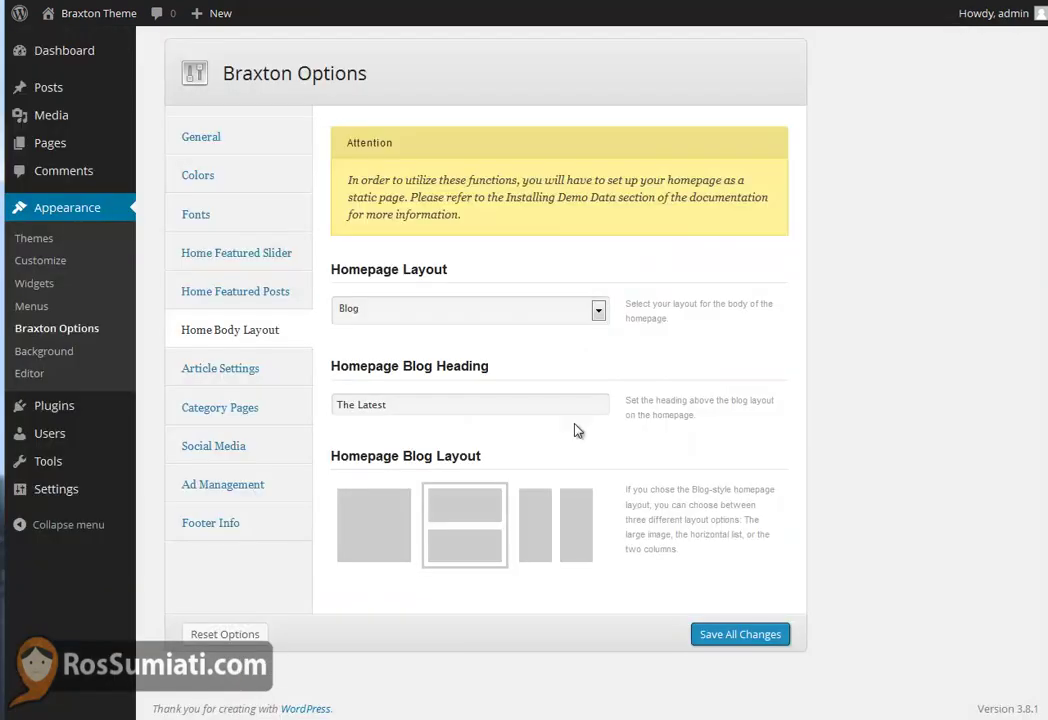
{"action": "left_click", "coordinate": [568, 535]}
{"action": "left_click", "coordinate": [734, 637]}
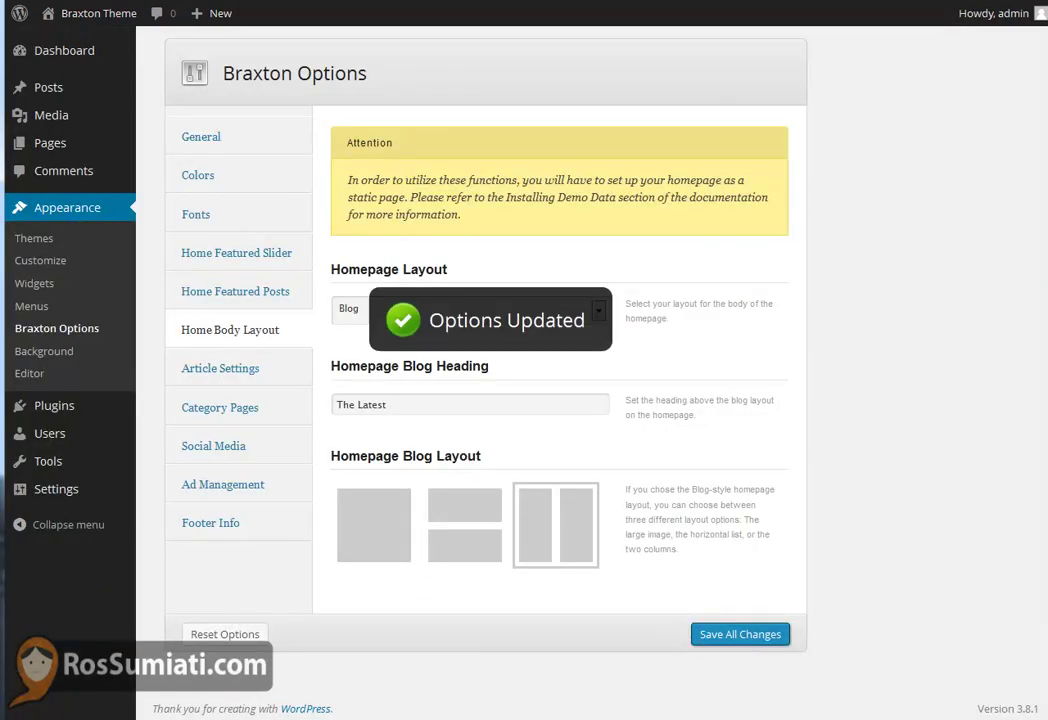
{"action": "key", "text": "ctrl+Tab"}
{"action": "key", "text": "F5"}
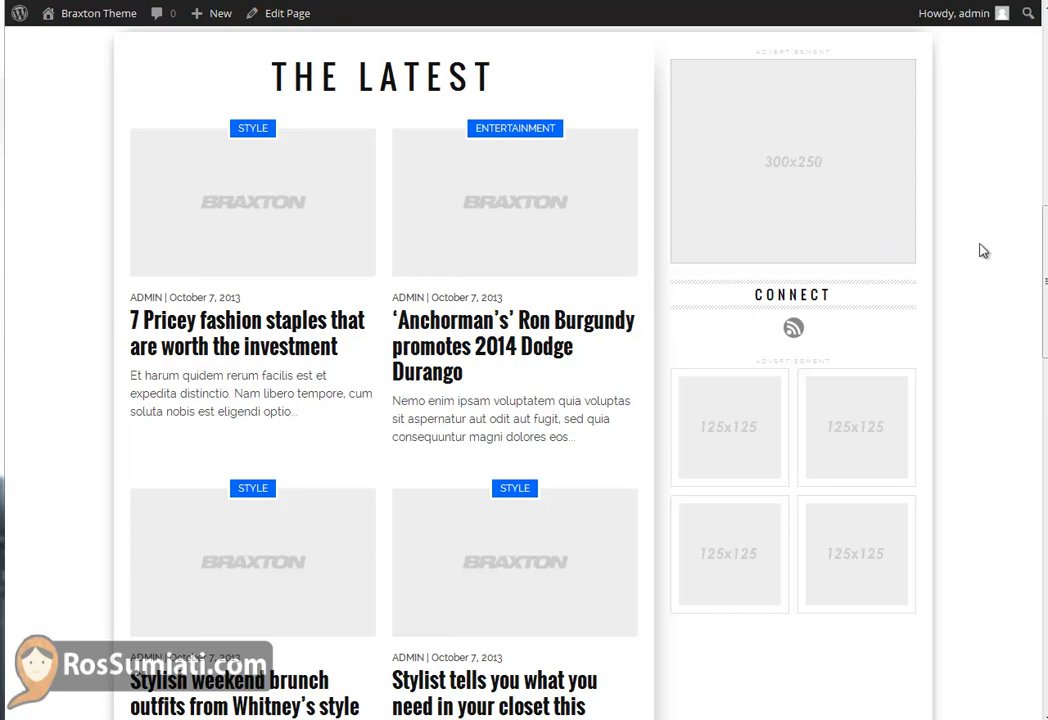
{"action": "scroll", "coordinate": [1045, 252], "scroll_direction": "up", "scroll_amount": 1}
{"action": "scroll", "coordinate": [1045, 252], "scroll_direction": "down", "scroll_amount": 1}
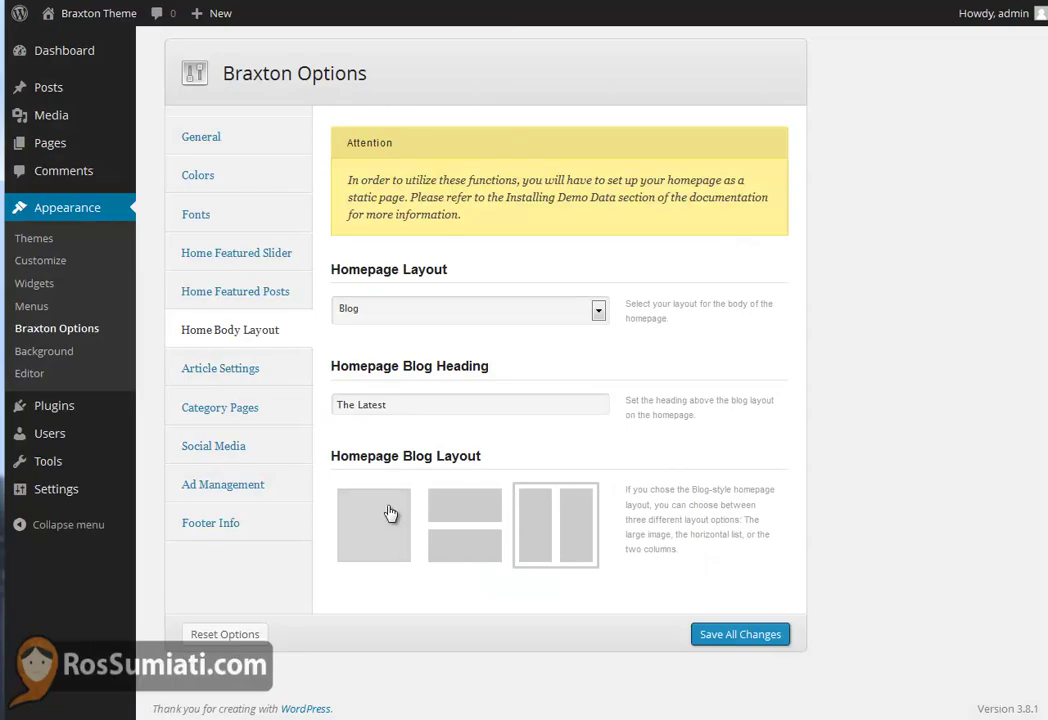
Step: Select the large-image Homepage Blog Layout and save the theme options
{"action": "left_click", "coordinate": [390, 515]}
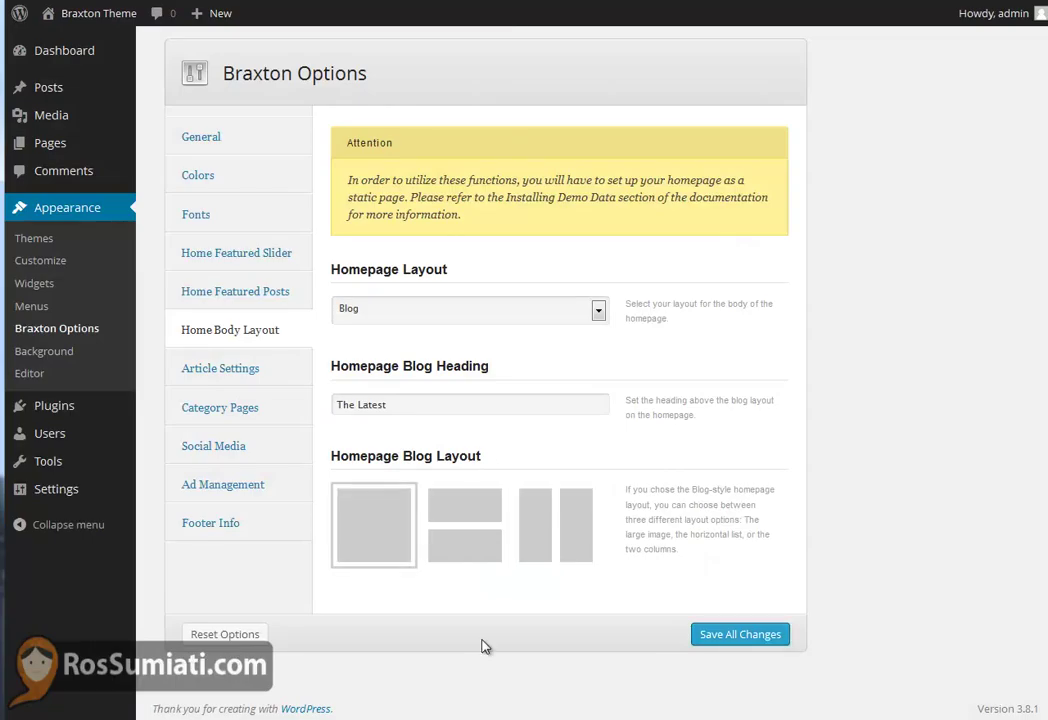
{"action": "left_click", "coordinate": [737, 635]}
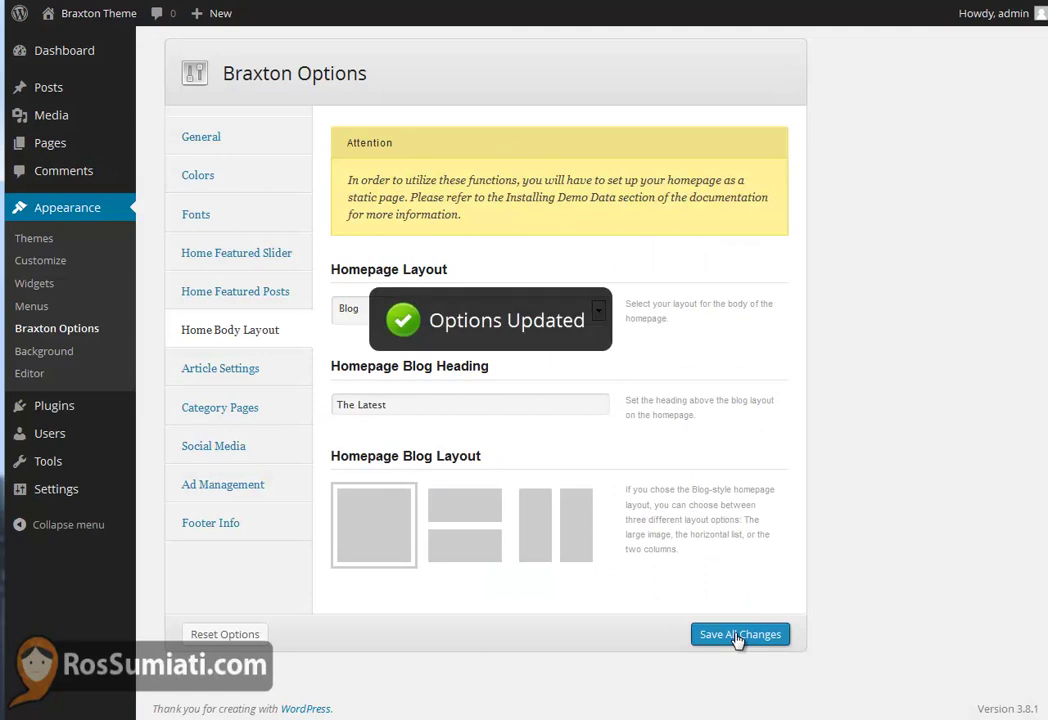